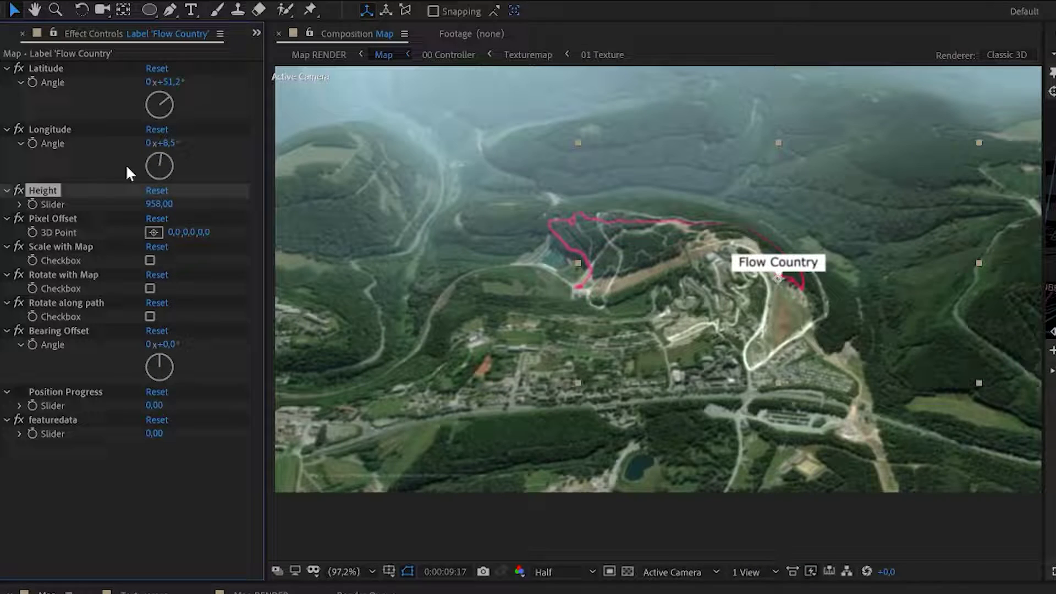
Nudge the label's Height up slightly, then export the morning ride from Strava as GPX.
{"action": "left_click_drag", "start_coordinate": [161, 207], "coordinate": [172, 295]}
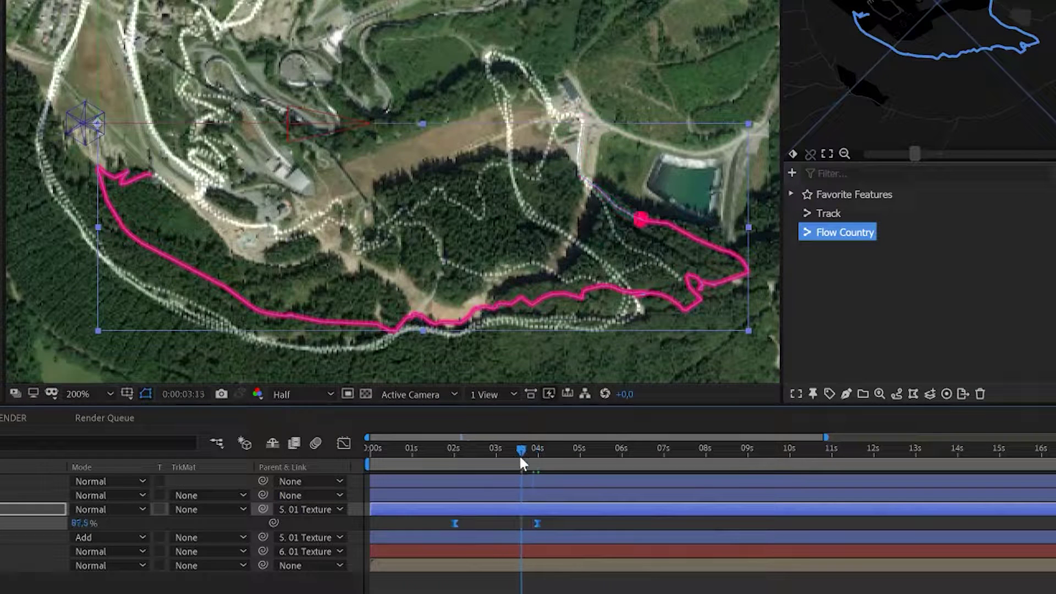
{"action": "left_click_drag", "start_coordinate": [519, 455], "coordinate": [474, 472]}
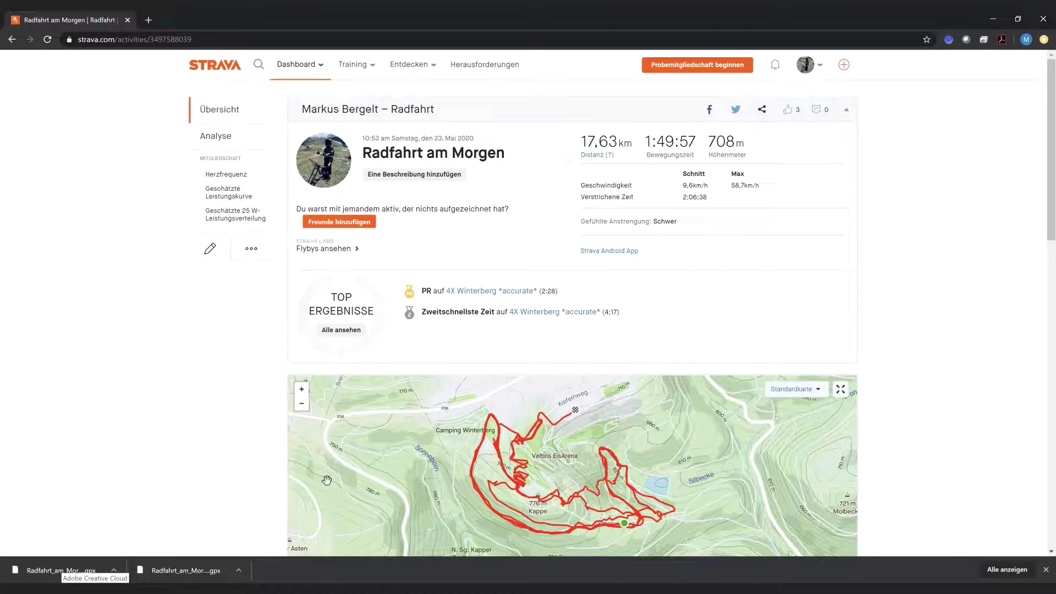
{"action": "left_click", "coordinate": [251, 249]}
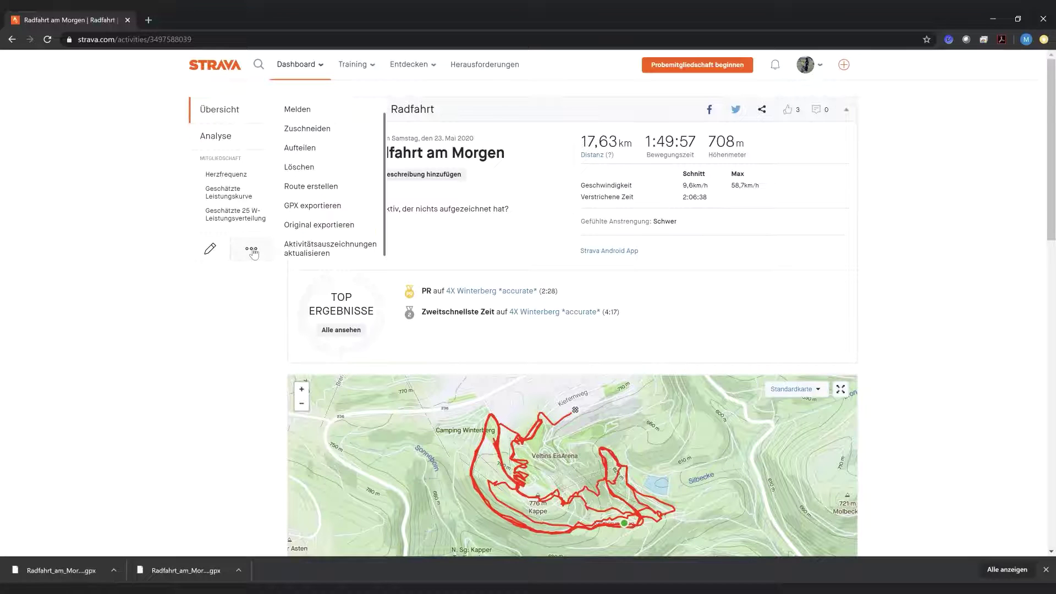
{"action": "left_click", "coordinate": [322, 211]}
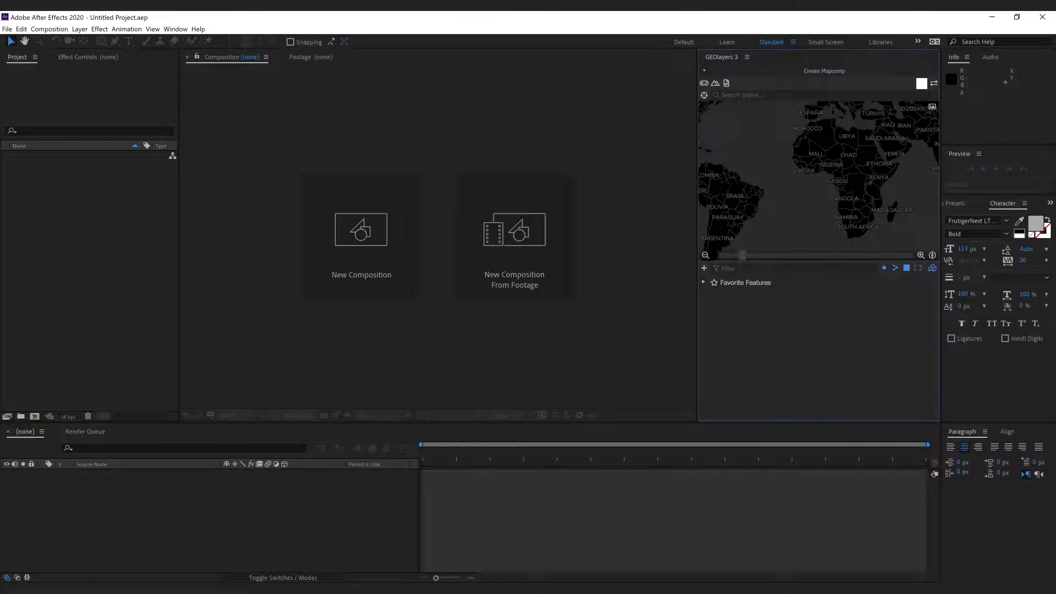
Load the GPX into GEOlayers and pull the Radfahrt am Morgen route out of the file.
{"action": "left_click_drag", "start_coordinate": [660, 342], "coordinate": [770, 351]}
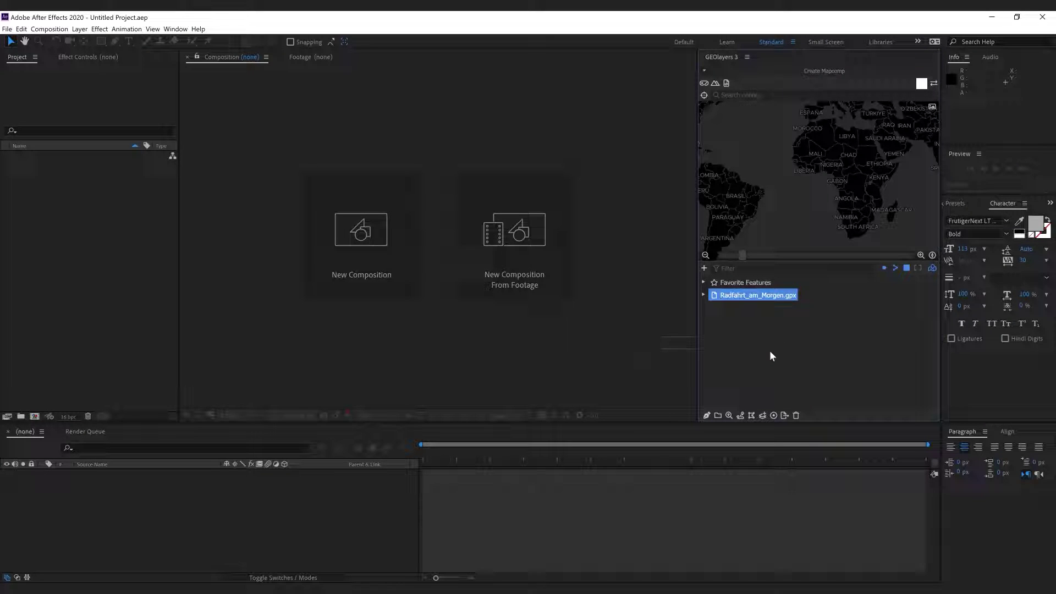
{"action": "left_click", "coordinate": [704, 296]}
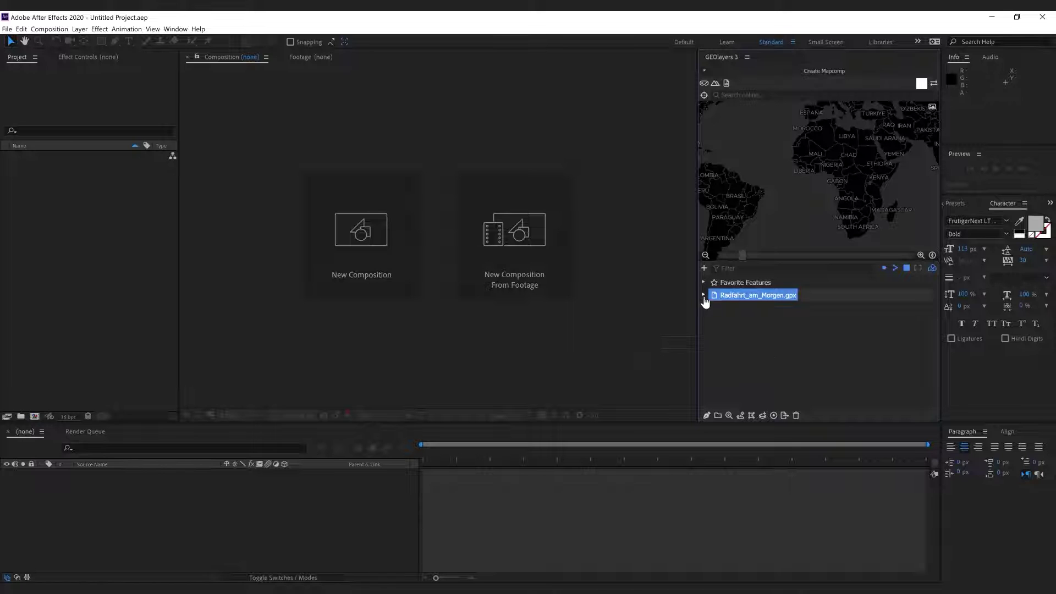
{"action": "left_click", "coordinate": [735, 300]}
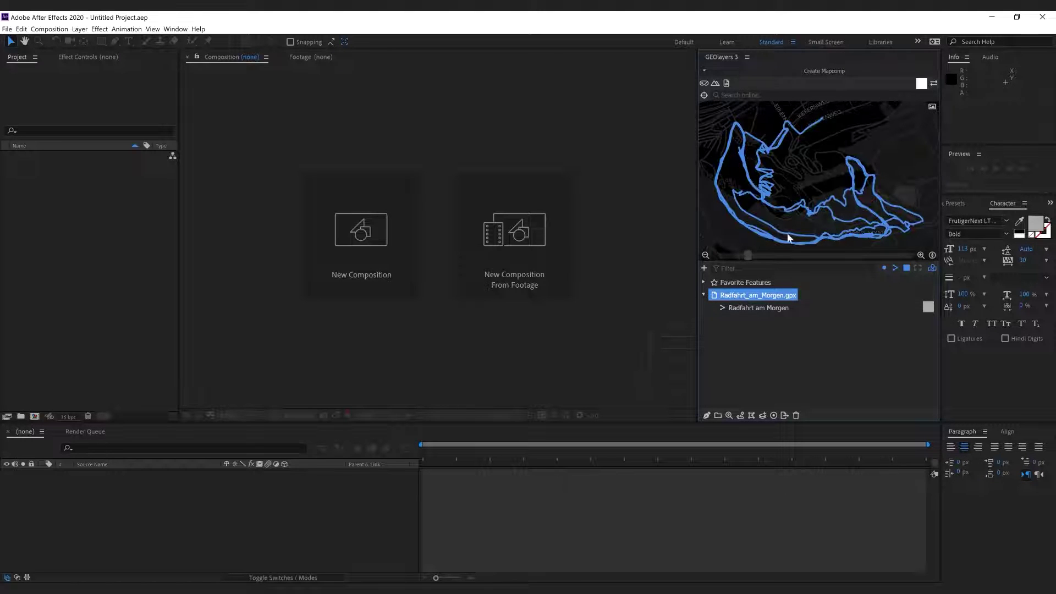
{"action": "left_click", "coordinate": [739, 310]}
{"action": "left_click_drag", "start_coordinate": [741, 317], "coordinate": [731, 370]}
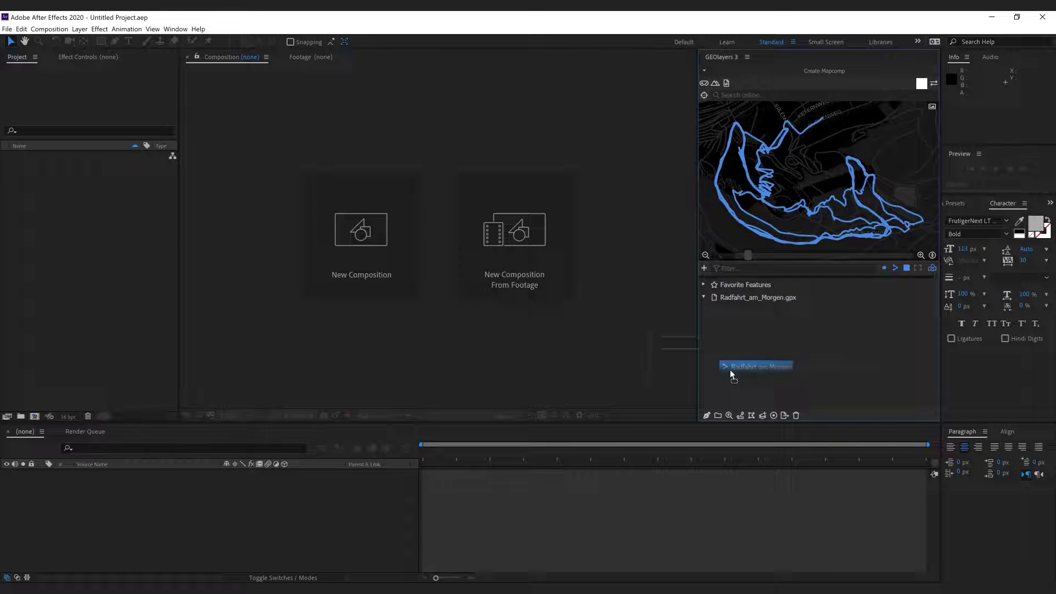
Delete the leftover GPX file entry, rename the route to Track, and reselect it.
{"action": "left_click", "coordinate": [752, 295]}
{"action": "left_click", "coordinate": [747, 308]}
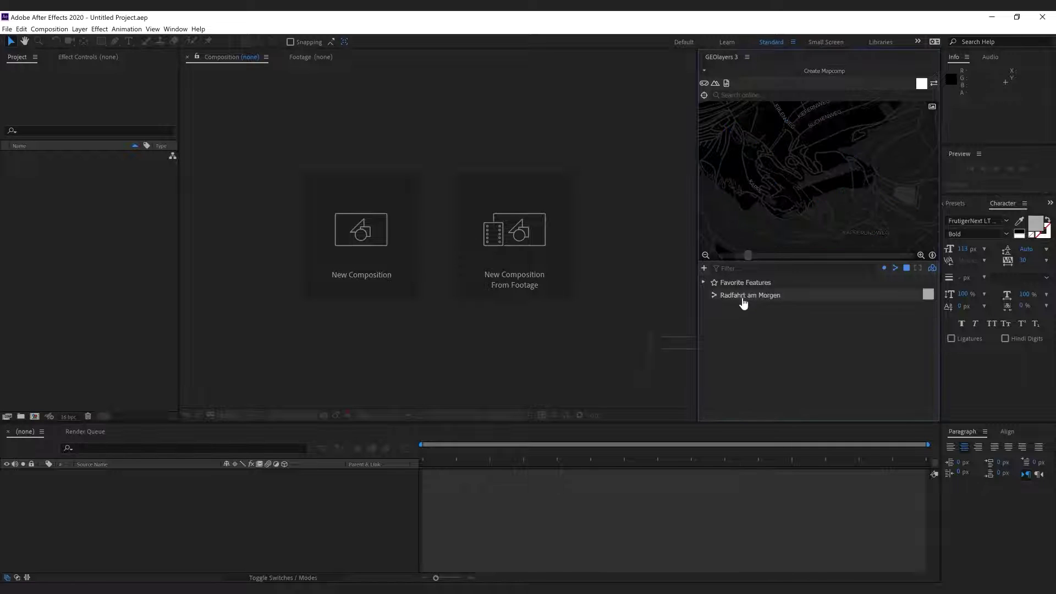
{"action": "type", "text": "Track"}
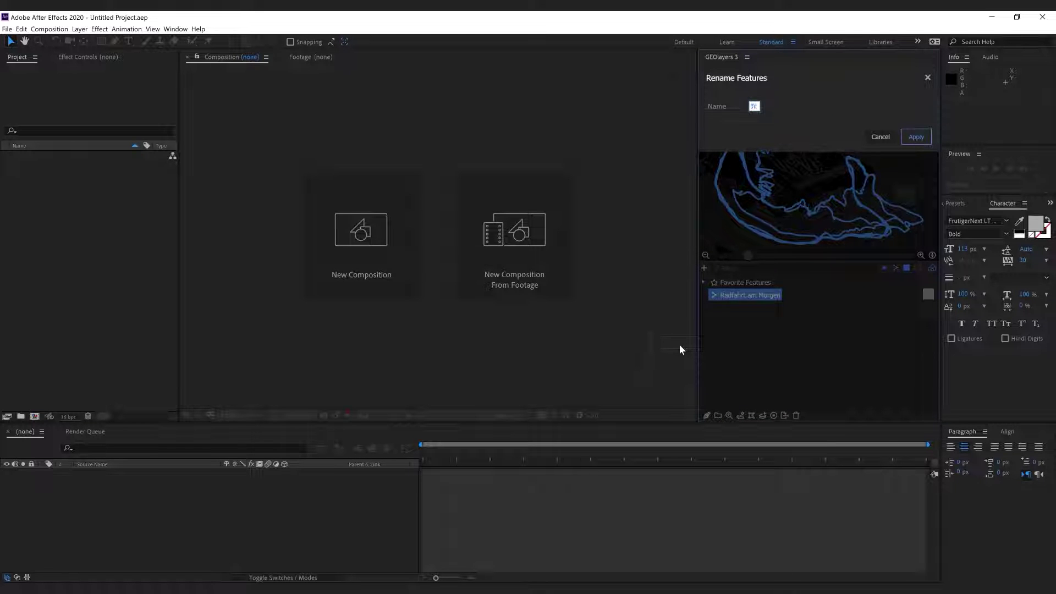
{"action": "key", "text": "Return"}
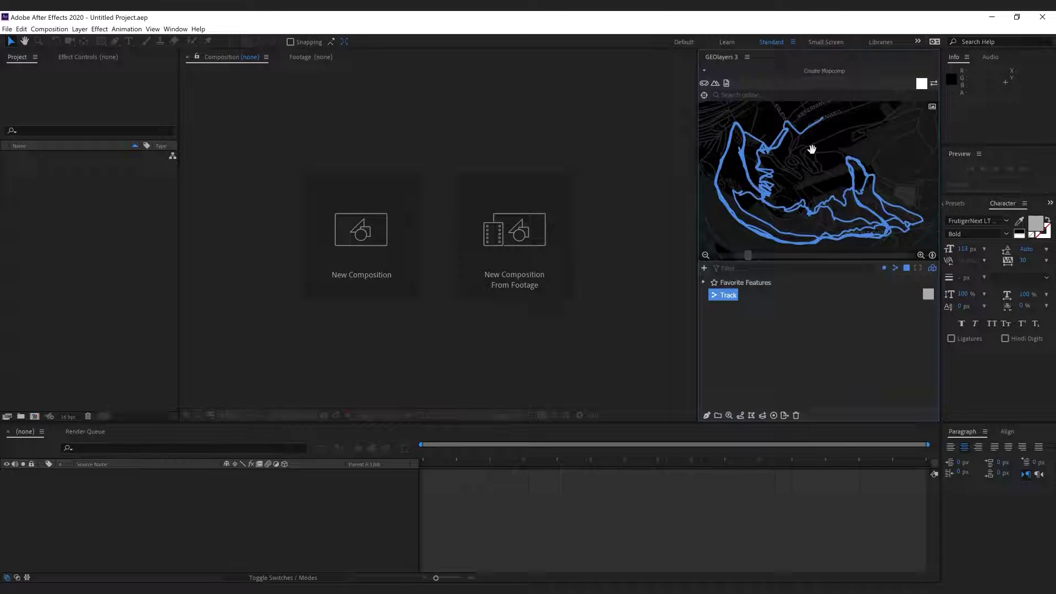
{"action": "left_click", "coordinate": [733, 339]}
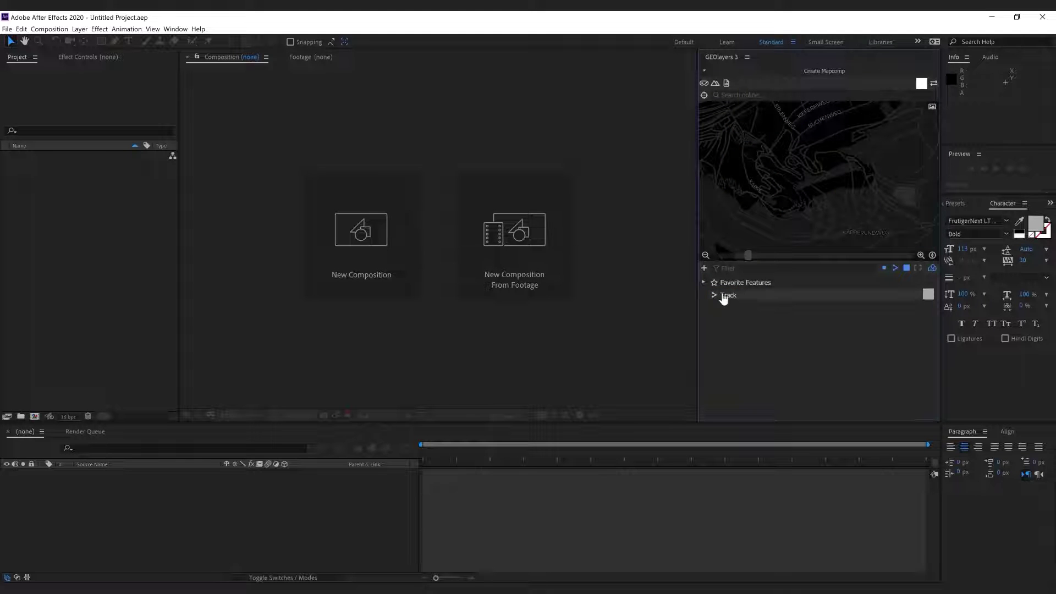
{"action": "left_click", "coordinate": [727, 297]}
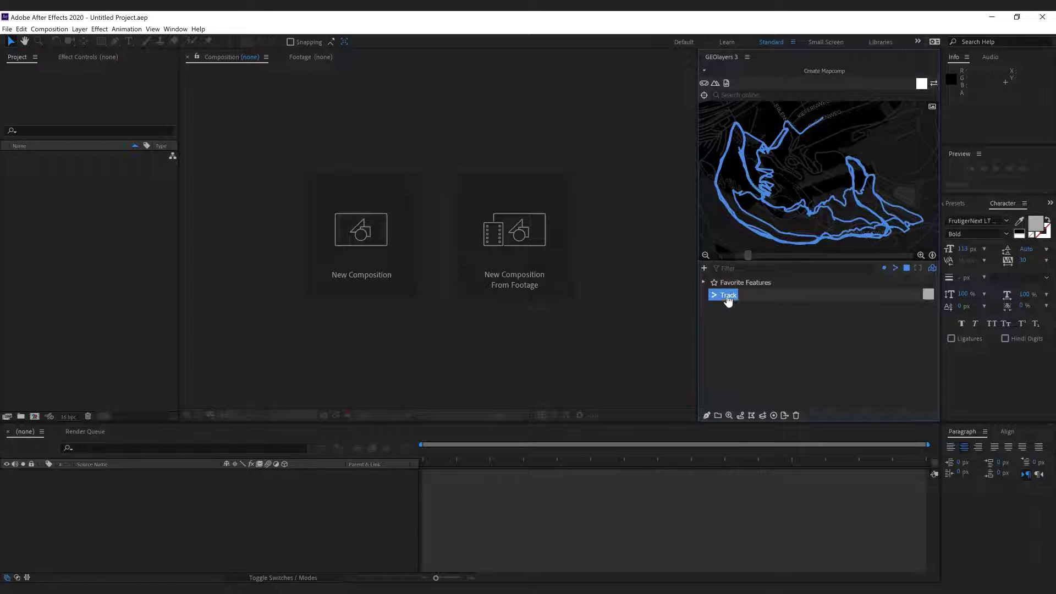
Duplicate the Track feature and trim the copy to a shorter section.
{"action": "left_click", "coordinate": [727, 308]}
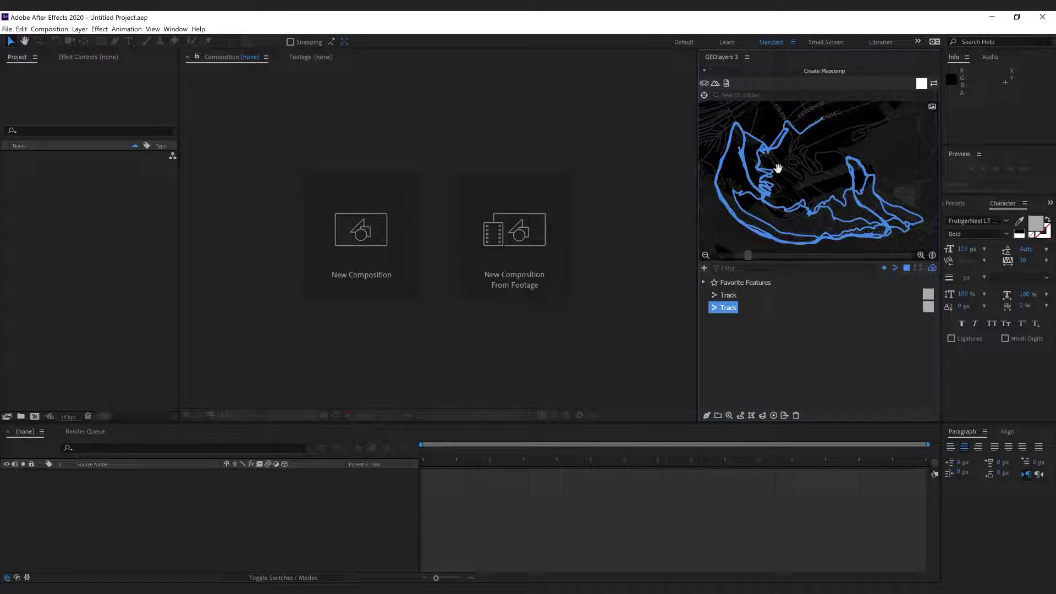
{"action": "left_click", "coordinate": [733, 419]}
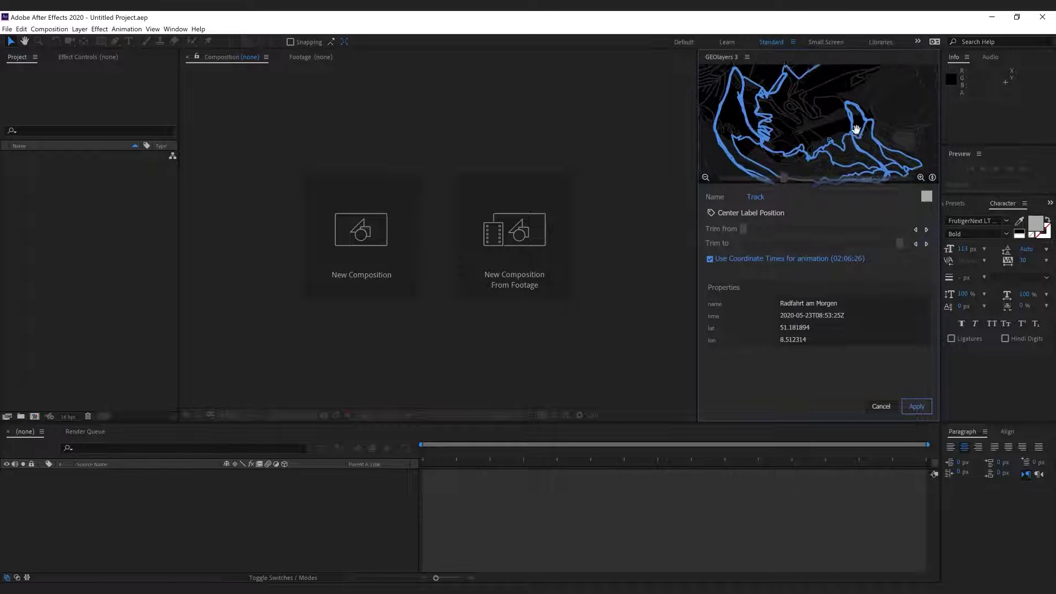
{"action": "left_click_drag", "start_coordinate": [842, 161], "coordinate": [868, 138]}
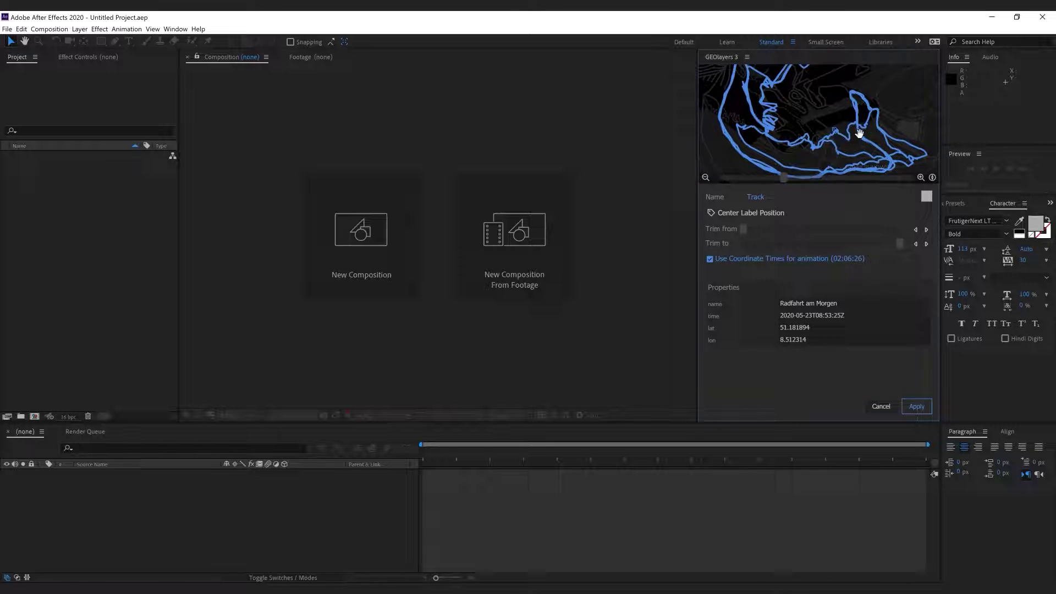
{"action": "left_click_drag", "start_coordinate": [746, 230], "coordinate": [814, 231]}
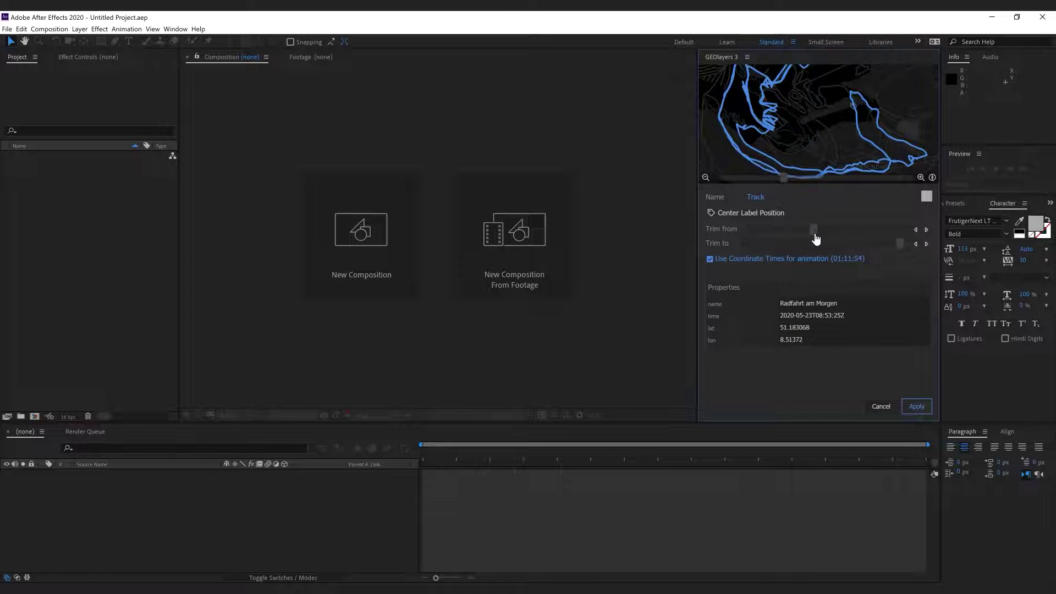
{"action": "mouse_move", "coordinate": [904, 246]}
{"action": "left_mouse_down"}
{"action": "mouse_move", "coordinate": [829, 256]}
{"action": "mouse_move", "coordinate": [878, 263]}
{"action": "left_mouse_up"}
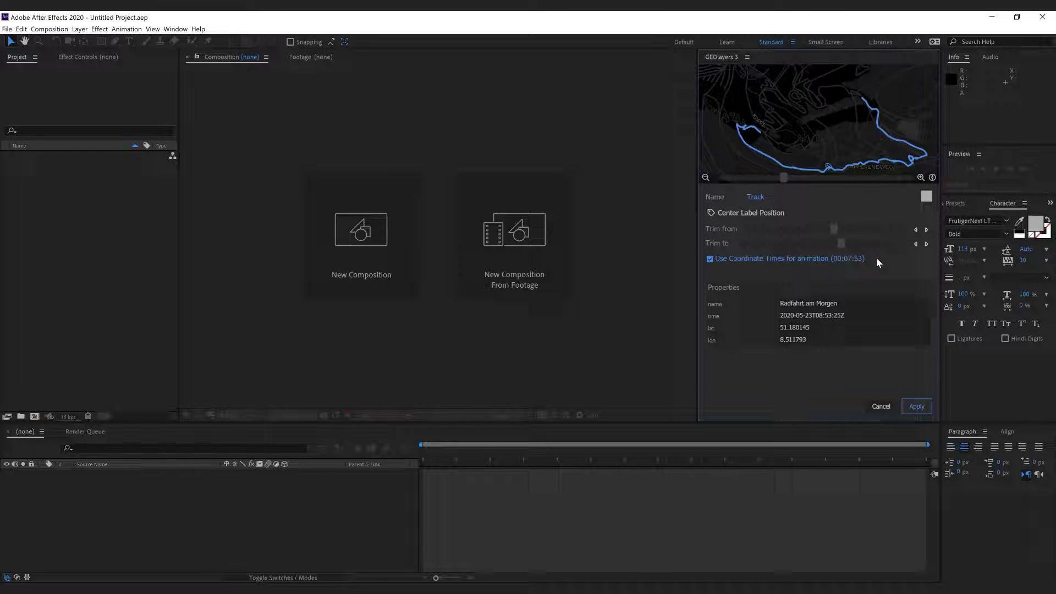
Tighten the trim range step by step and rename the copy to Flow Country.
{"action": "left_click", "coordinate": [921, 176]}
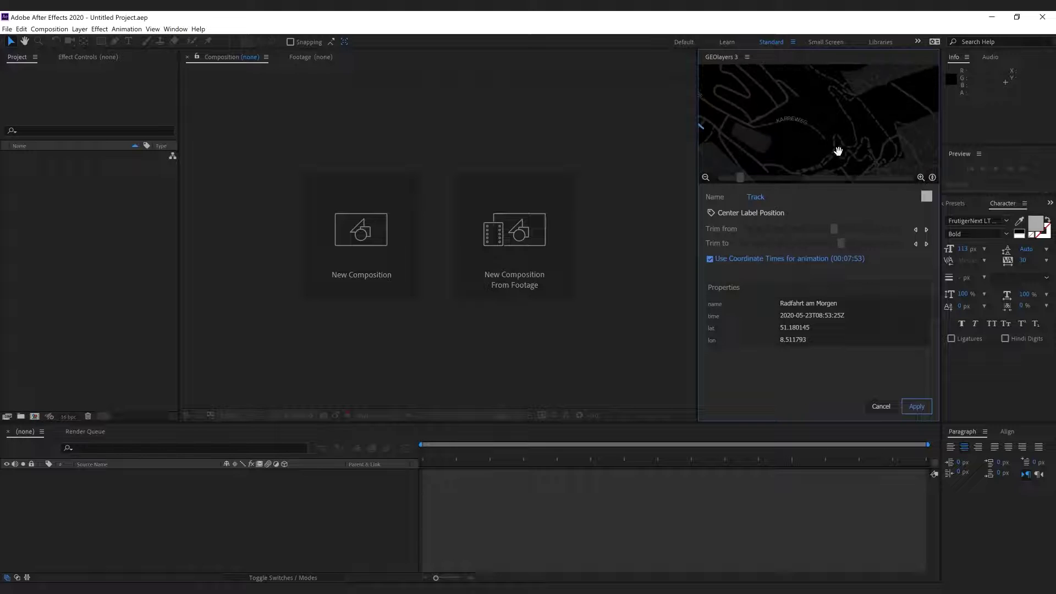
{"action": "left_click", "coordinate": [927, 231]}
{"action": "left_click", "coordinate": [928, 232]}
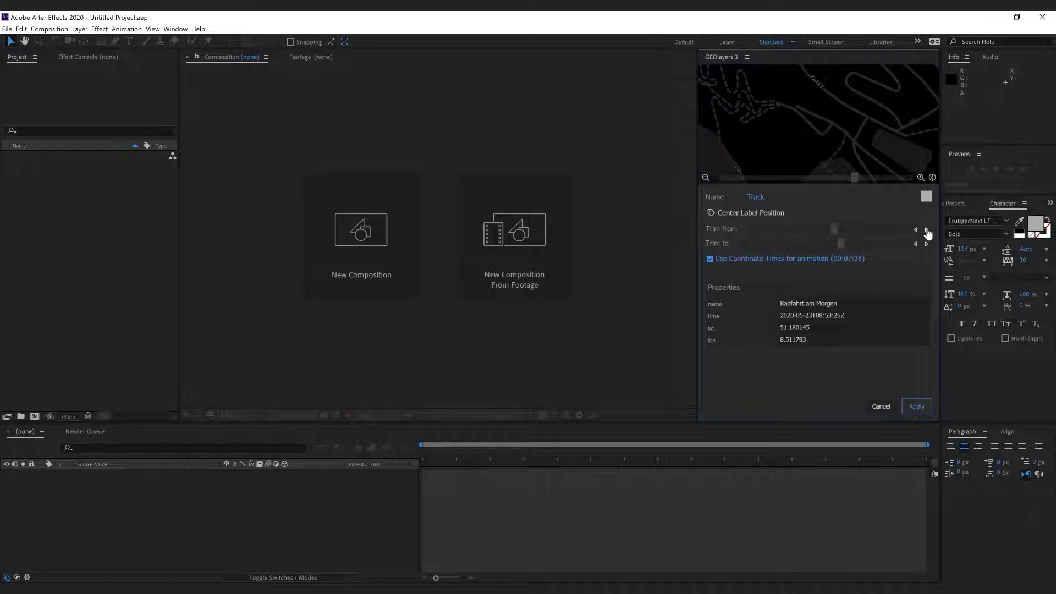
{"action": "left_click", "coordinate": [928, 232]}
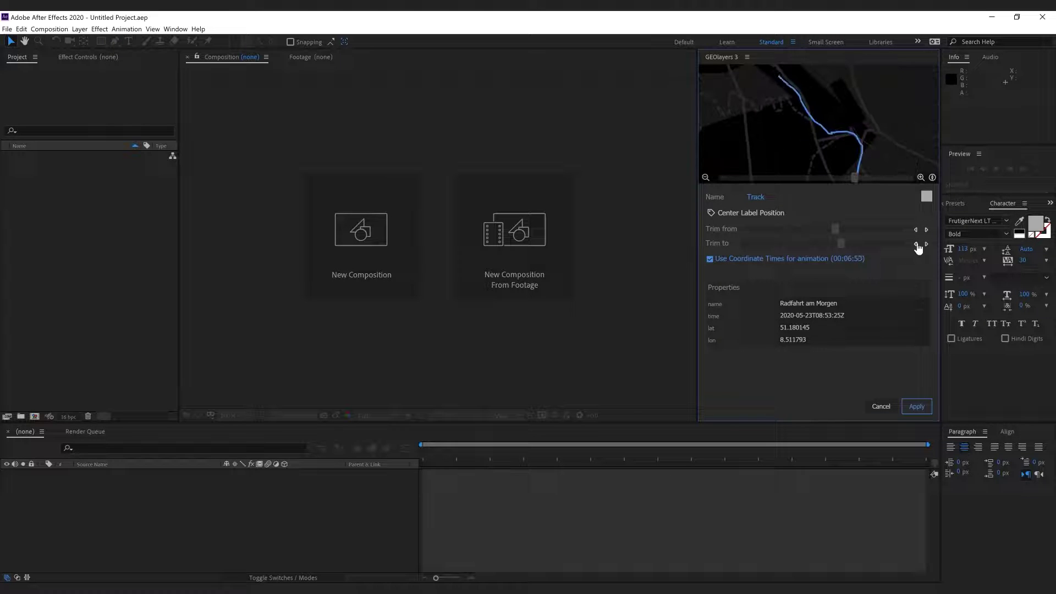
{"action": "left_click", "coordinate": [915, 244]}
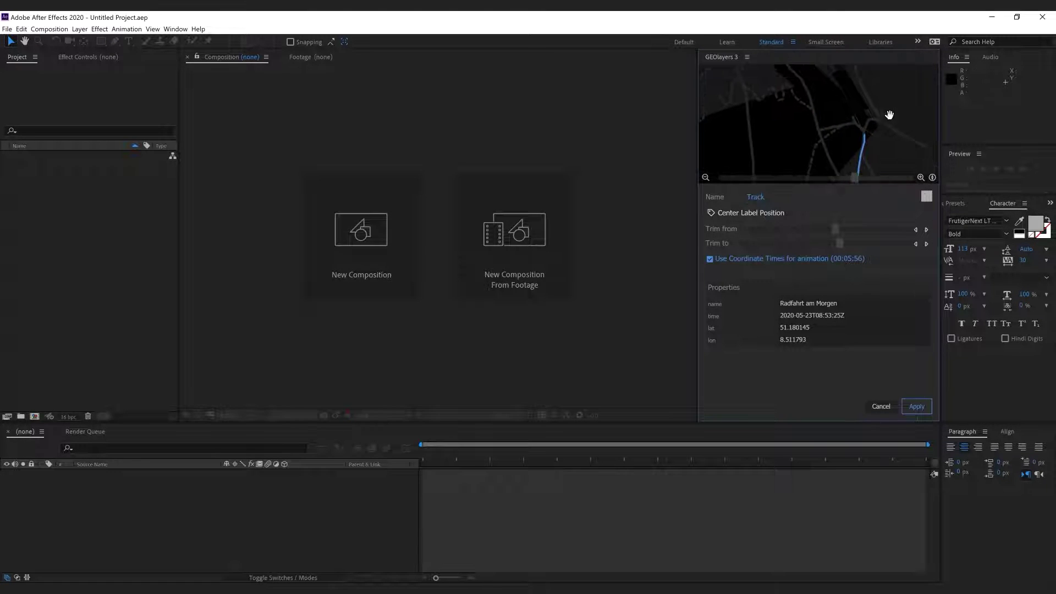
{"action": "left_click", "coordinate": [756, 198]}
{"action": "type", "text": "R"}
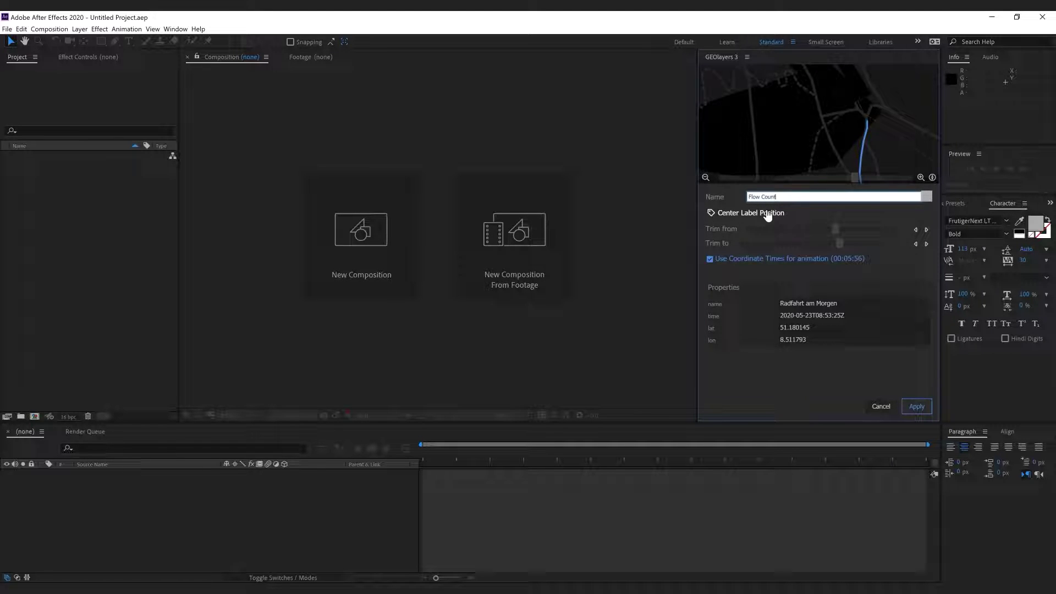
{"action": "key", "text": "Return"}
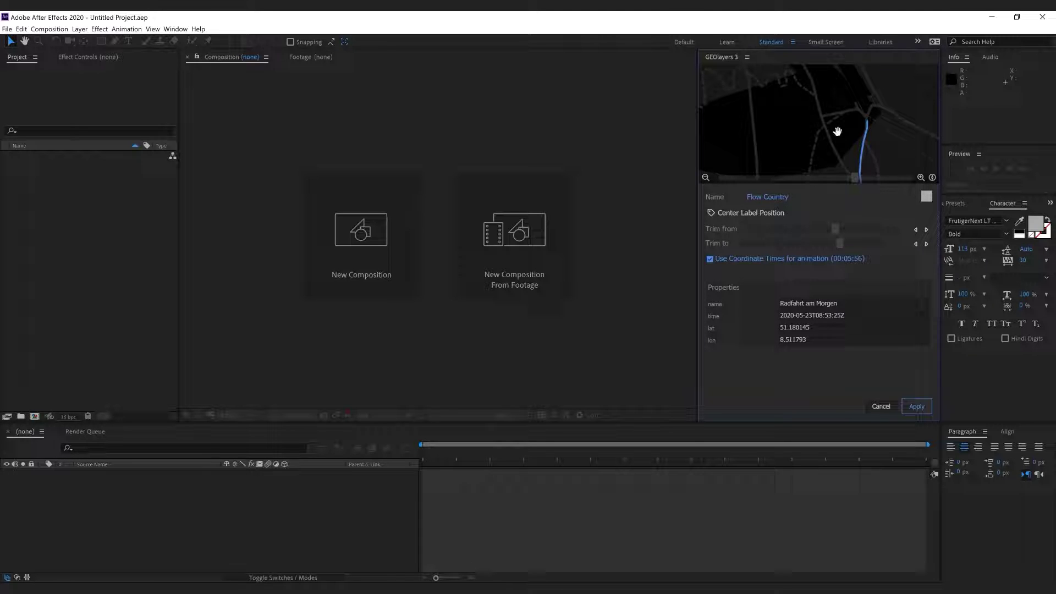
{"action": "scroll", "coordinate": [833, 116], "scroll_direction": "down", "scroll_amount": 3}
{"action": "scroll", "coordinate": [804, 146], "scroll_direction": "up", "scroll_amount": 3}
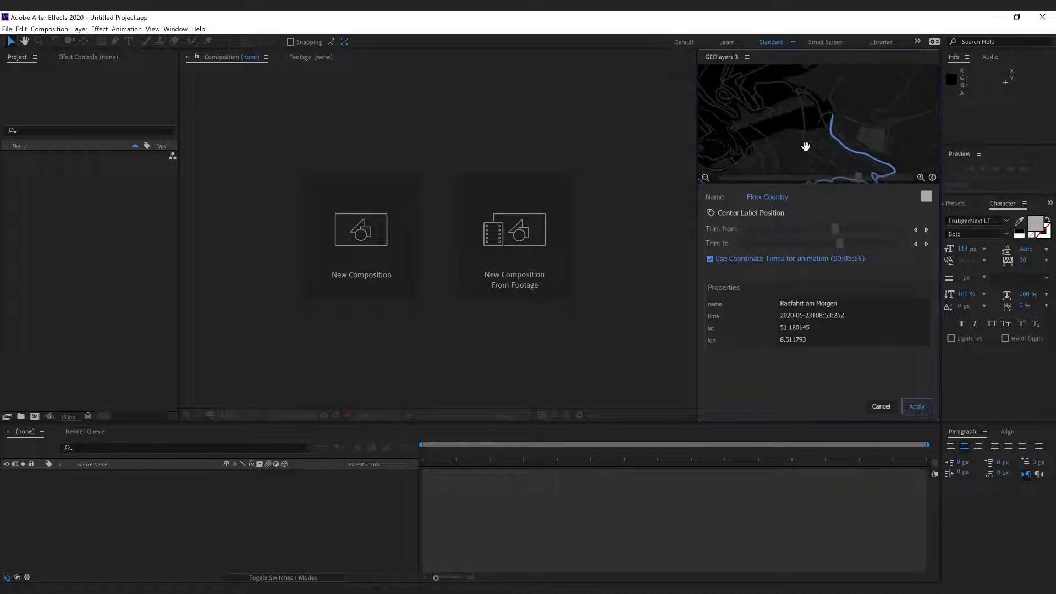
{"action": "scroll", "coordinate": [856, 122], "scroll_direction": "up", "scroll_amount": 3}
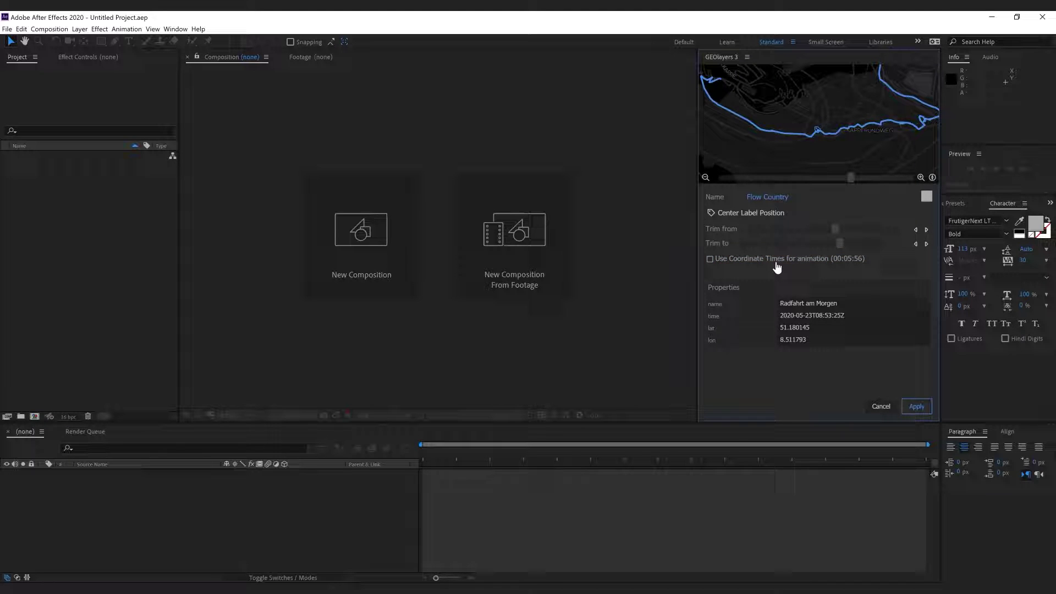
Apply the Flow Country feature, then open the 3D Landscape sample in its Trapcode Mir 3 version.
{"action": "left_click", "coordinate": [913, 406]}
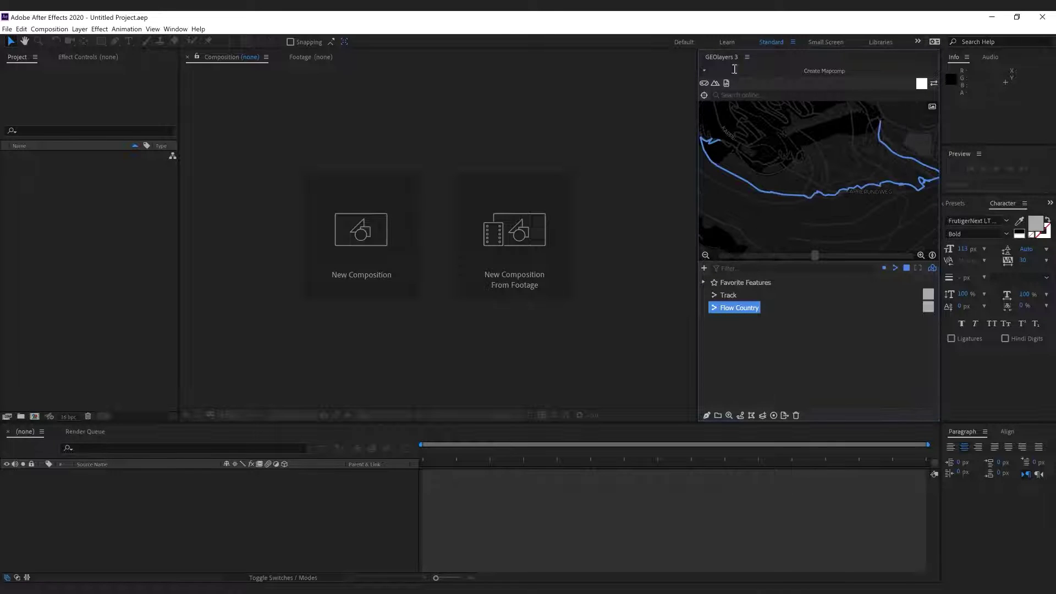
{"action": "left_click", "coordinate": [747, 58]}
{"action": "left_click", "coordinate": [788, 128]}
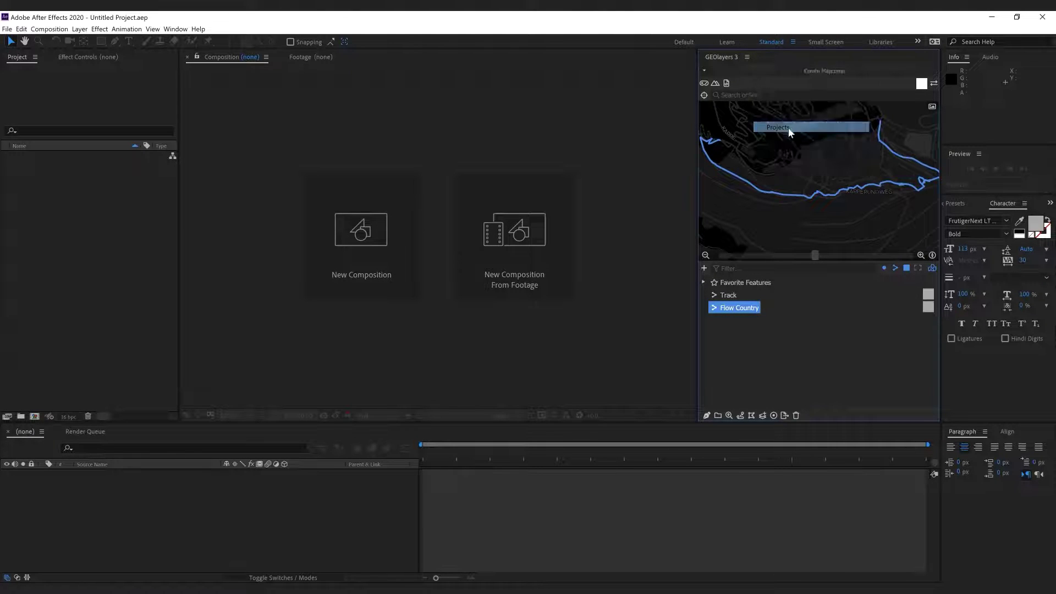
{"action": "left_click", "coordinate": [746, 157]}
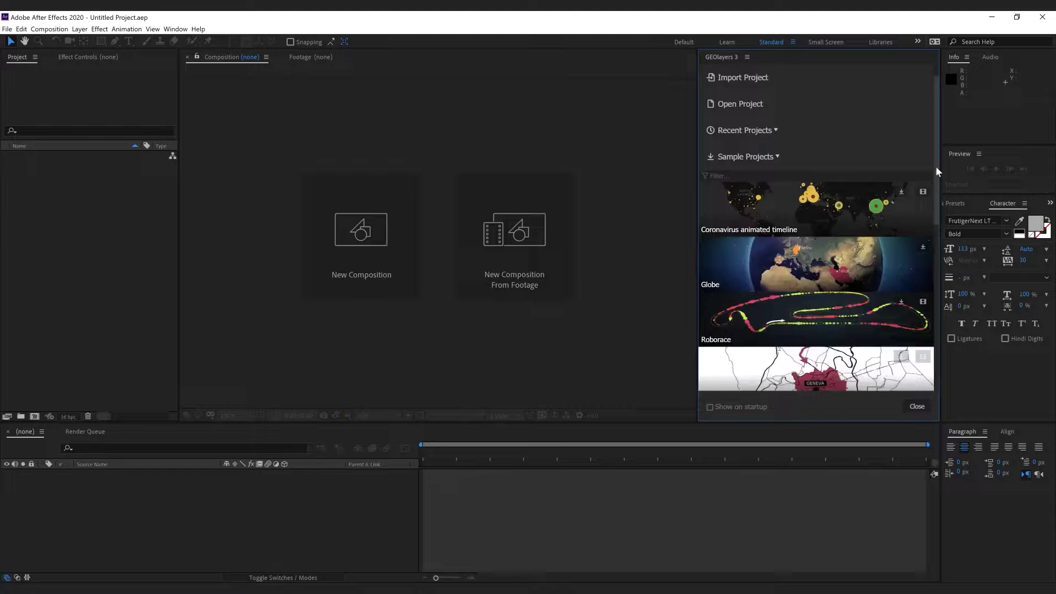
{"action": "left_click_drag", "start_coordinate": [935, 166], "coordinate": [949, 336]}
{"action": "mouse_move", "coordinate": [783, 282]}
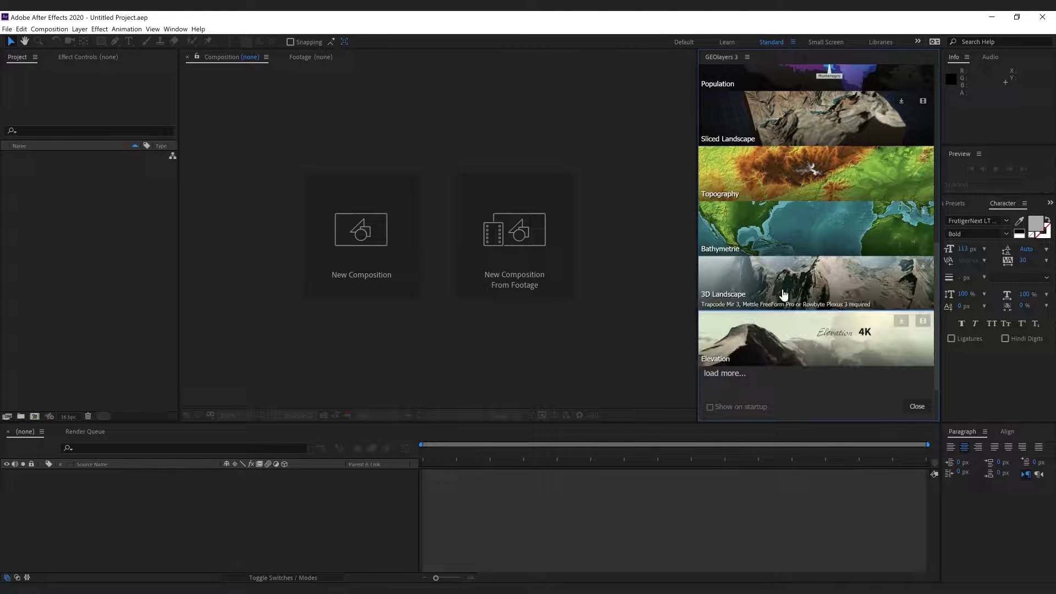
{"action": "left_click", "coordinate": [788, 287]}
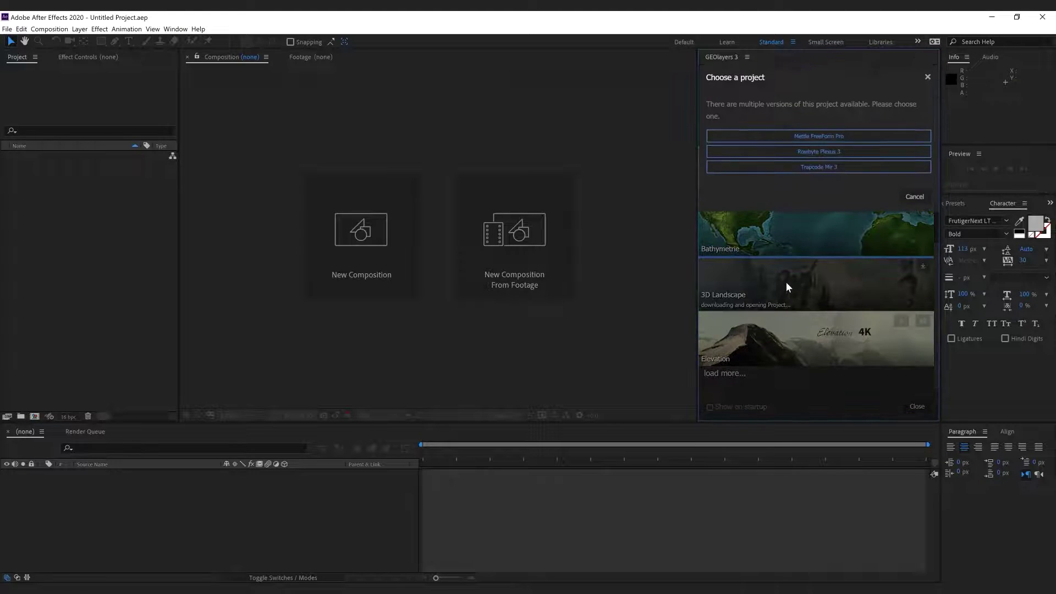
{"action": "left_click", "coordinate": [858, 169]}
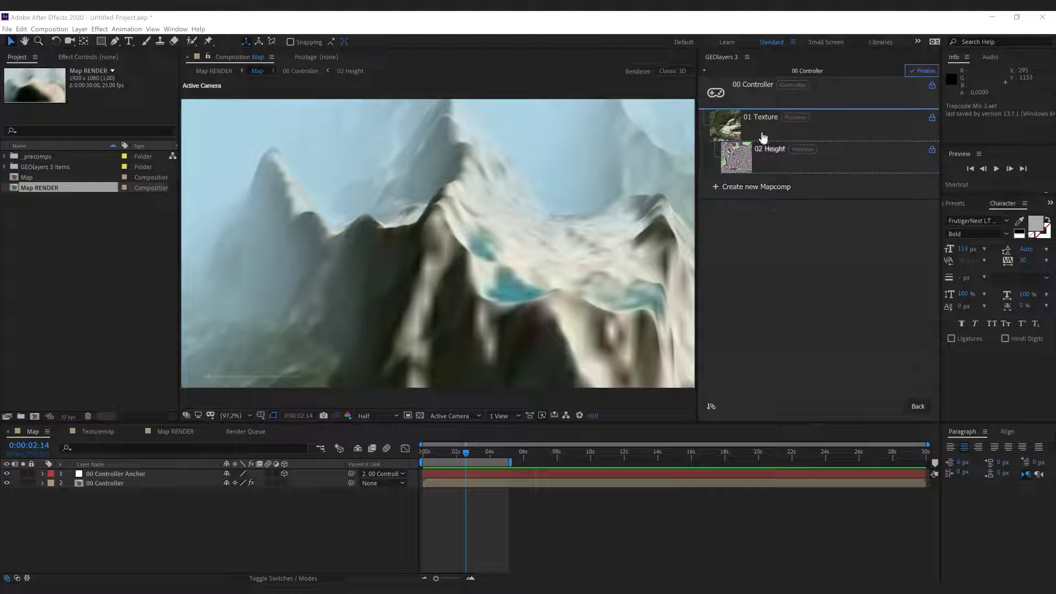
Select the Track feature on the 00 Controller map and finalize the map data.
{"action": "left_click", "coordinate": [751, 93]}
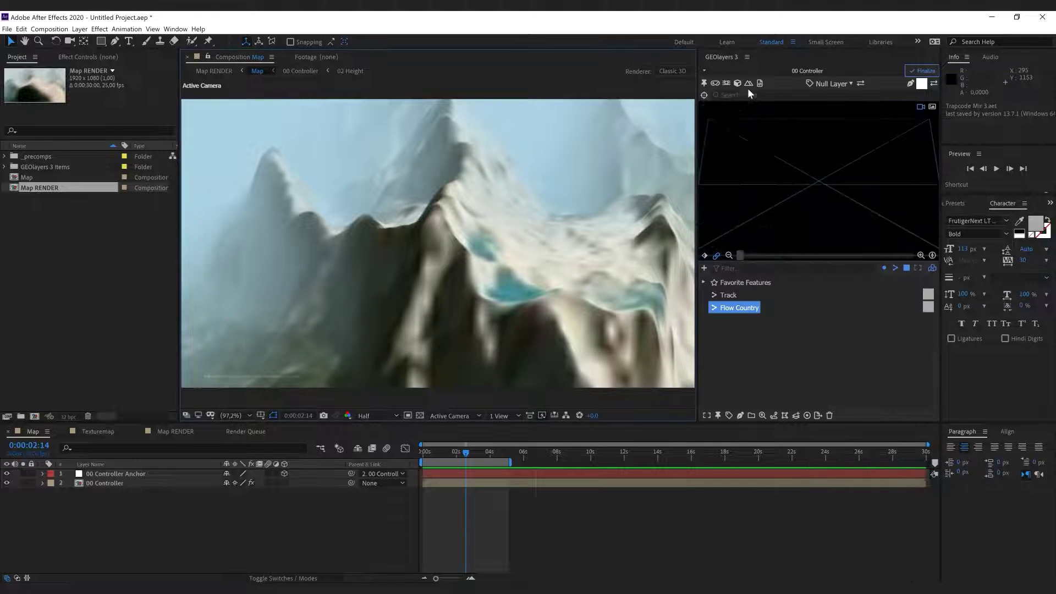
{"action": "left_click", "coordinate": [727, 298]}
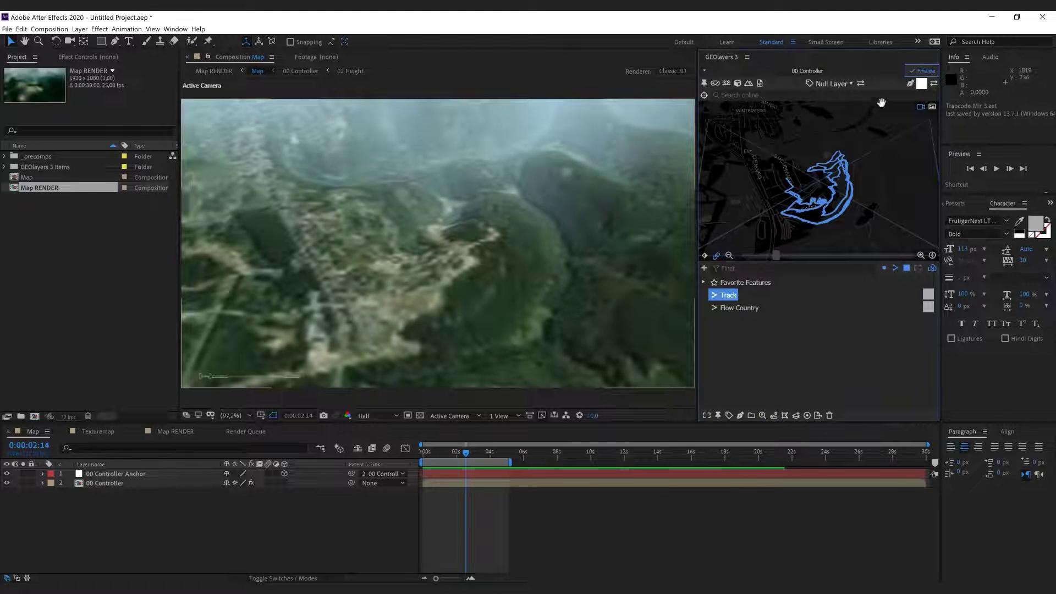
{"action": "left_click", "coordinate": [922, 71]}
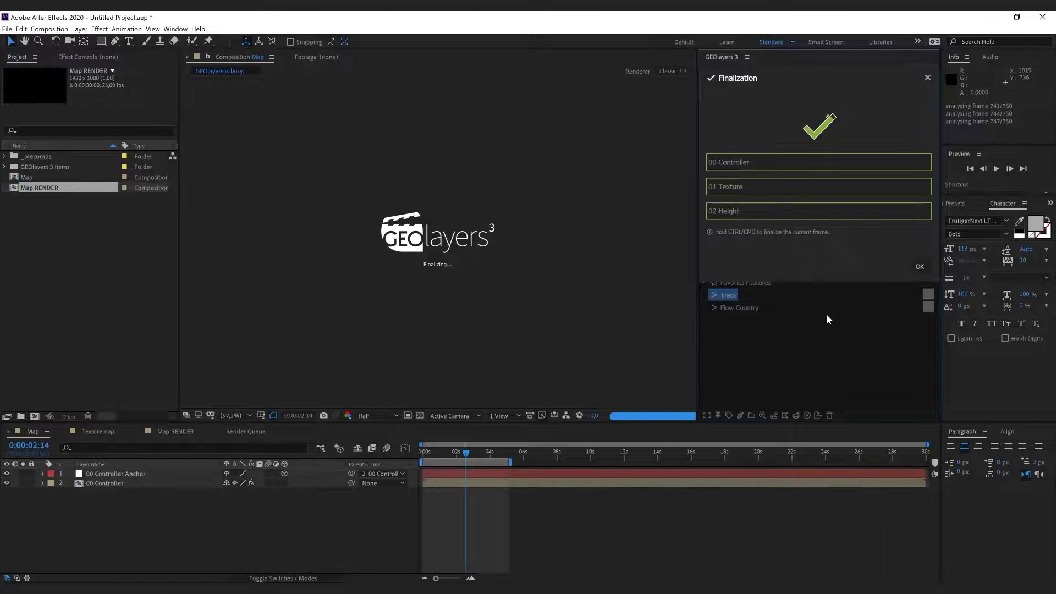
{"action": "left_click", "coordinate": [920, 266]}
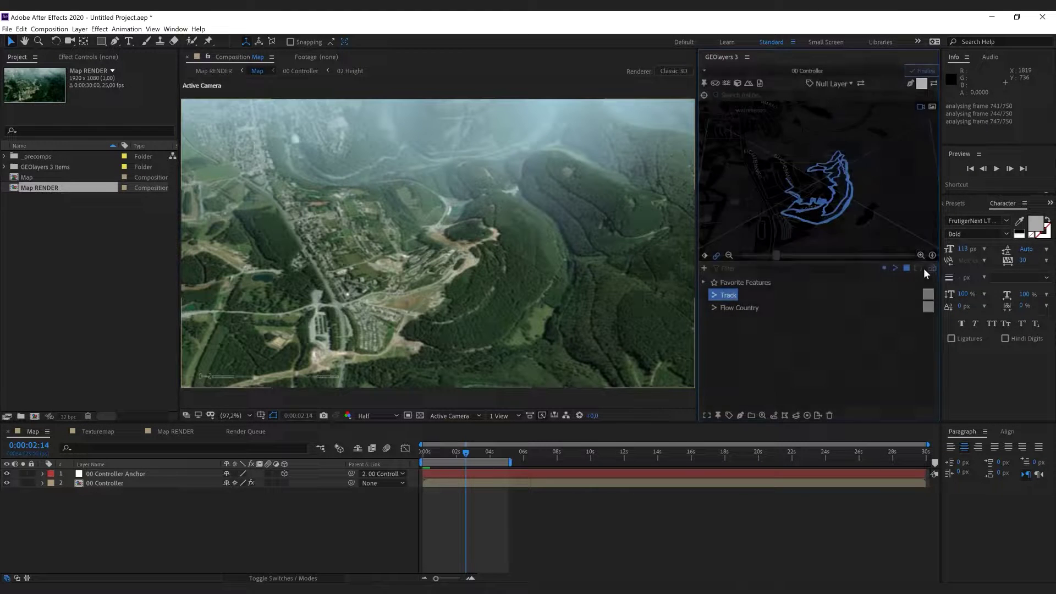
{"action": "left_click", "coordinate": [706, 75]}
Switch to the 01 Texture map object and view its composition at 100% zoom.
{"action": "left_click", "coordinate": [761, 118]}
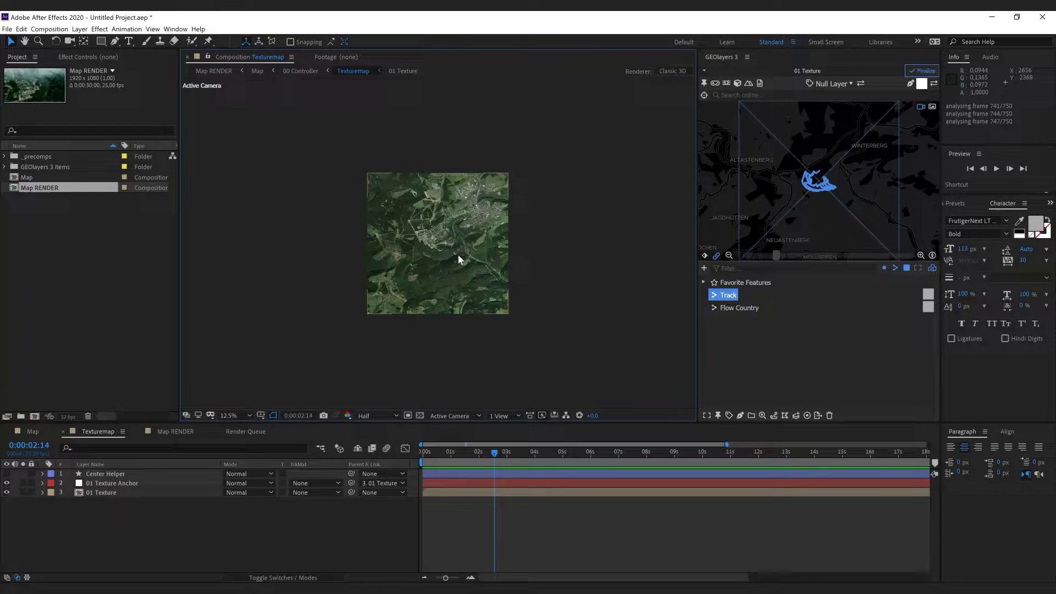
{"action": "key", "text": "slash"}
{"action": "left_click", "coordinate": [920, 84]}
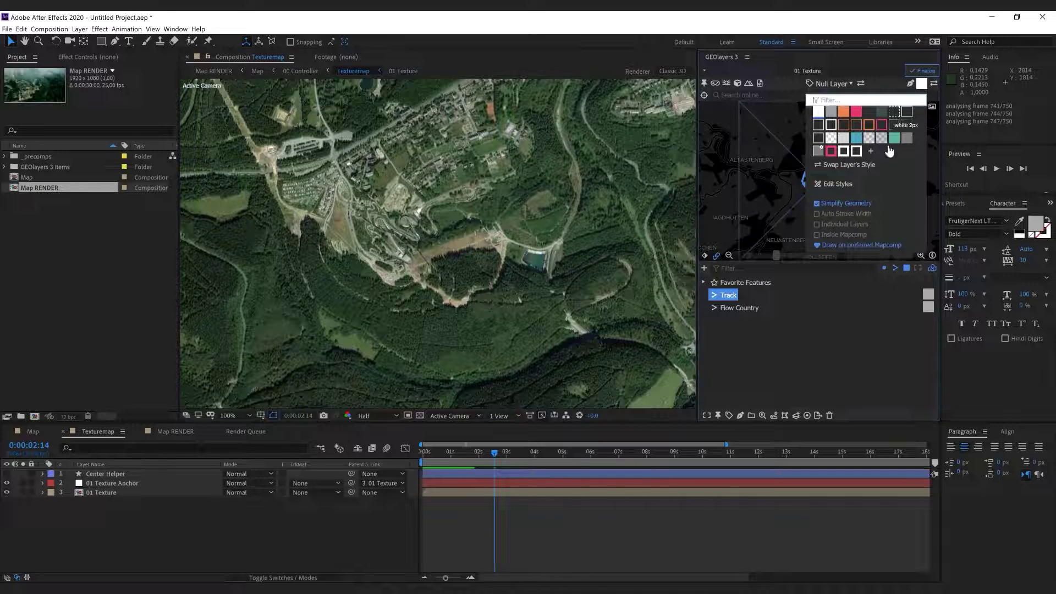
Turn the white dashed 3px style into a dotted, 50% opacity, Add-blended style named Track.
{"action": "left_click", "coordinate": [850, 189]}
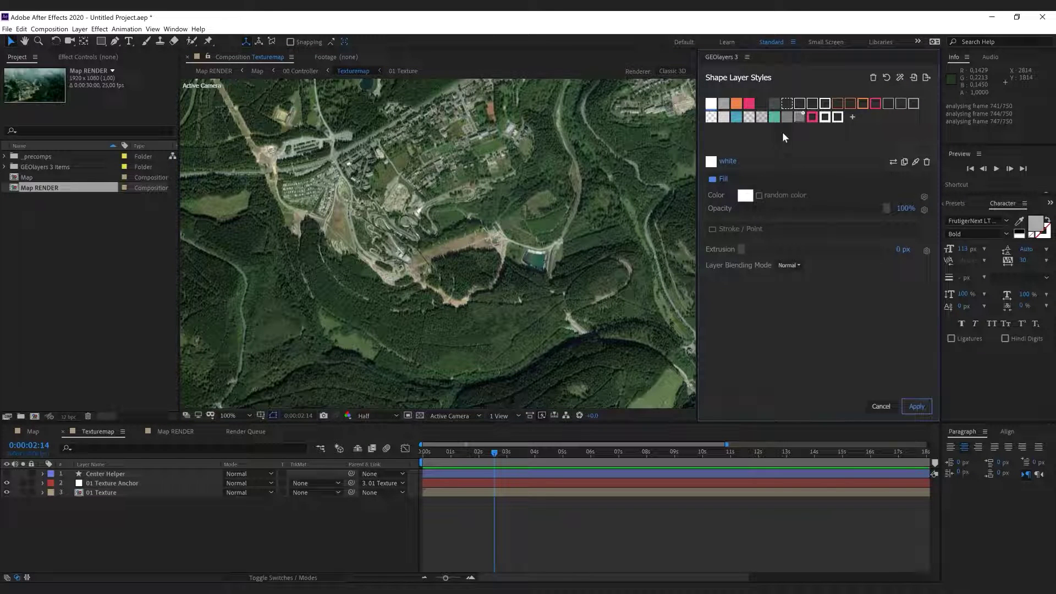
{"action": "left_click_drag", "start_coordinate": [787, 104], "coordinate": [710, 105]}
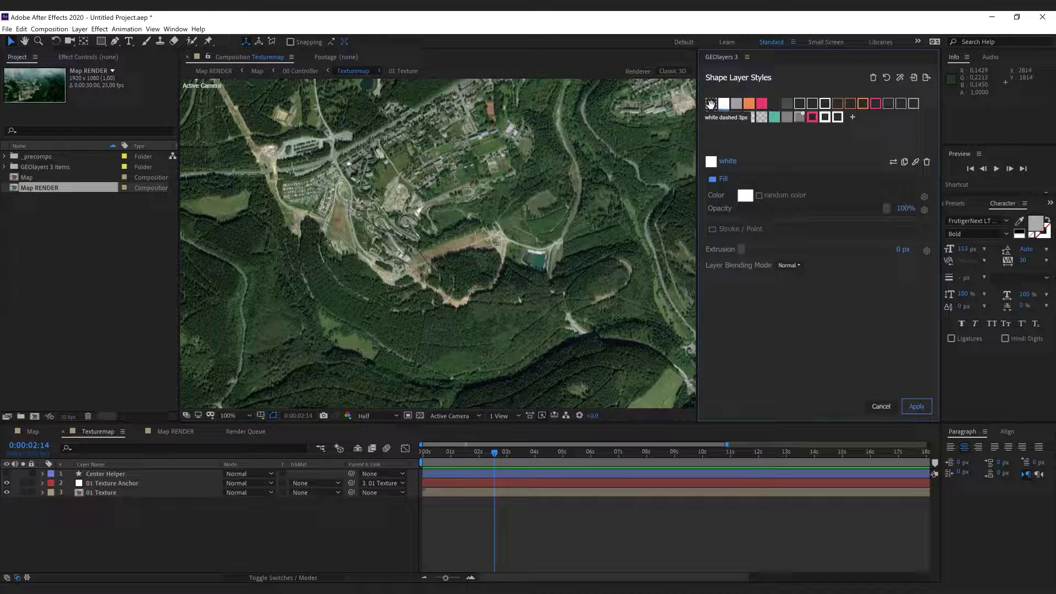
{"action": "left_click", "coordinate": [711, 105]}
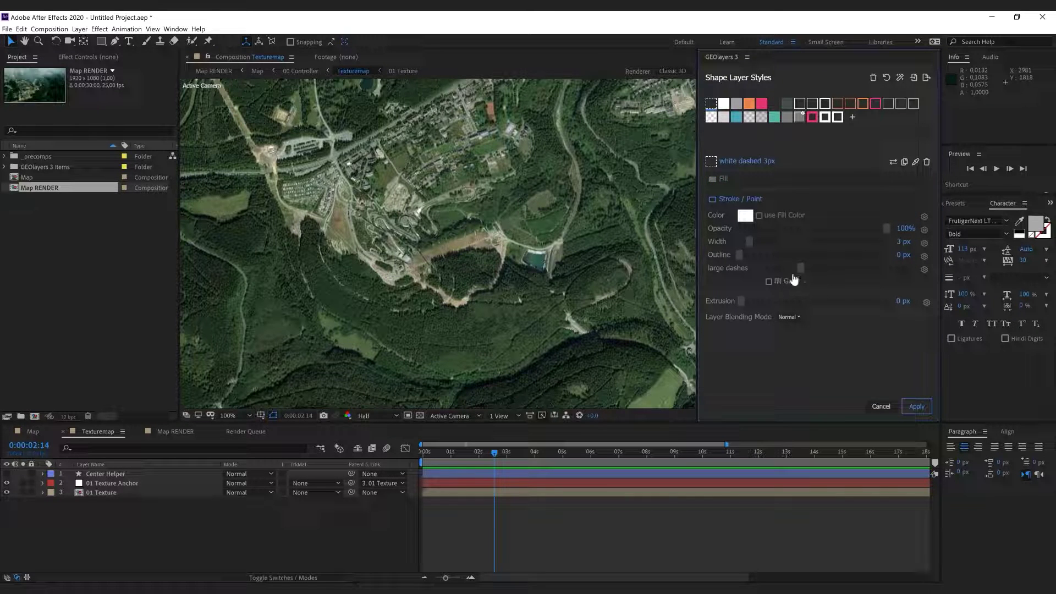
{"action": "left_click_drag", "start_coordinate": [801, 268], "coordinate": [930, 275]}
{"action": "left_click", "coordinate": [905, 229]}
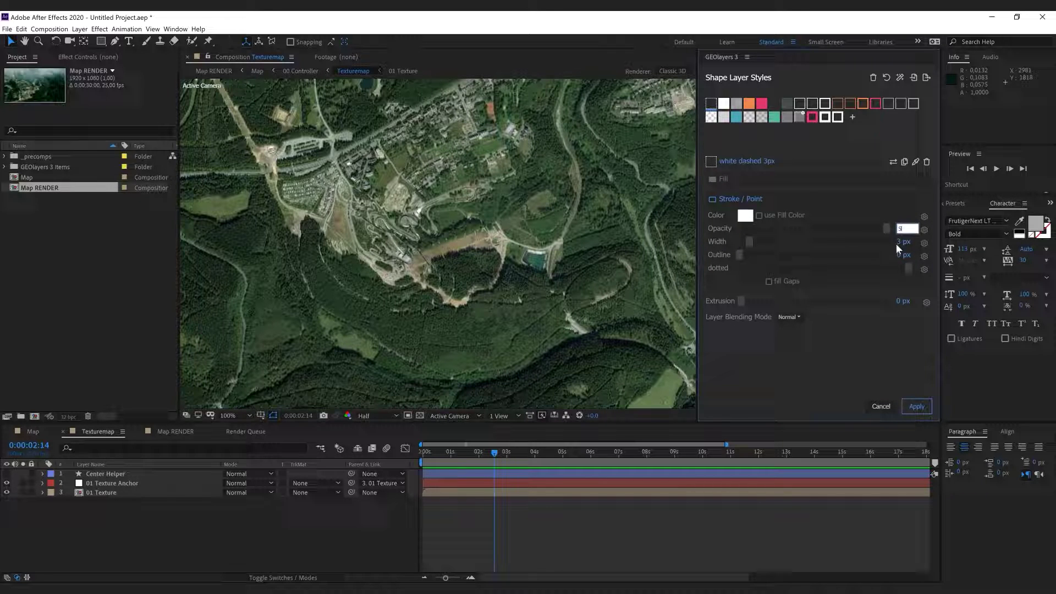
{"action": "key", "text": "Return"}
{"action": "left_click", "coordinate": [789, 318]}
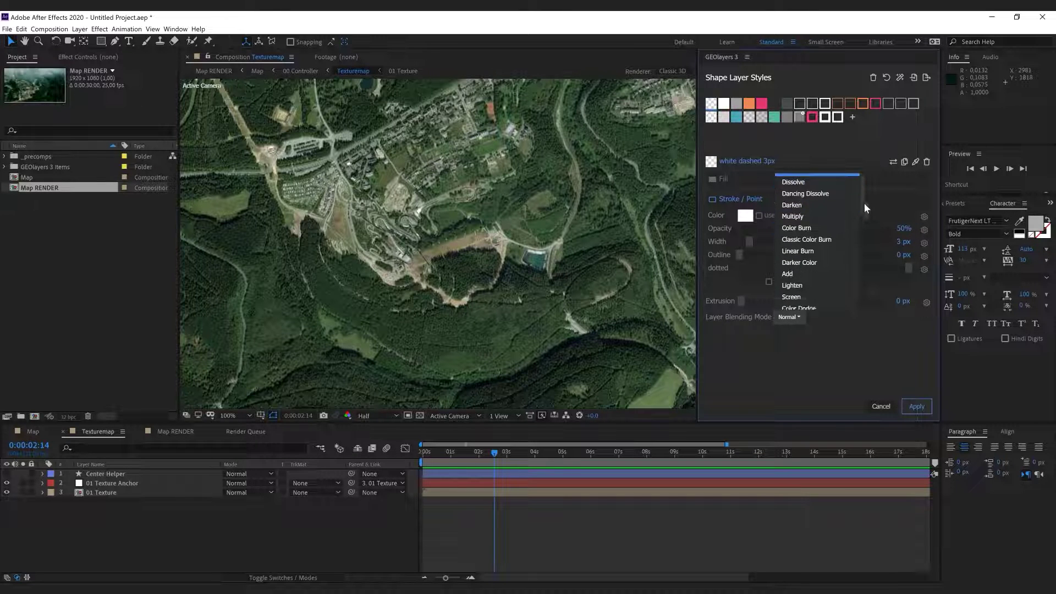
{"action": "scroll", "coordinate": [863, 206], "scroll_direction": "down", "scroll_amount": 2}
{"action": "left_click", "coordinate": [802, 246]}
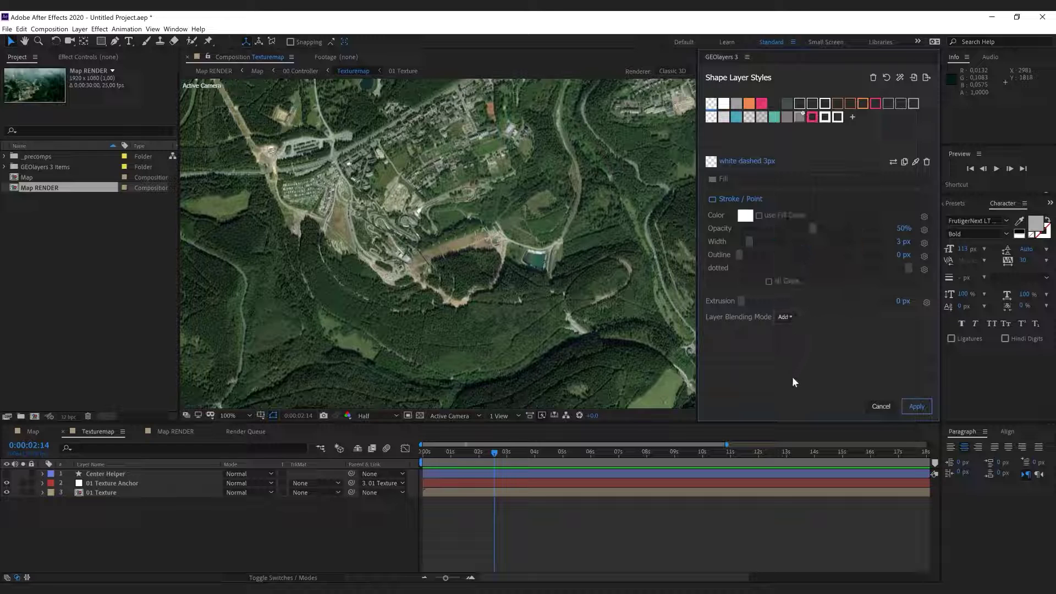
{"action": "left_click", "coordinate": [747, 161]}
{"action": "type", "text": "t"}
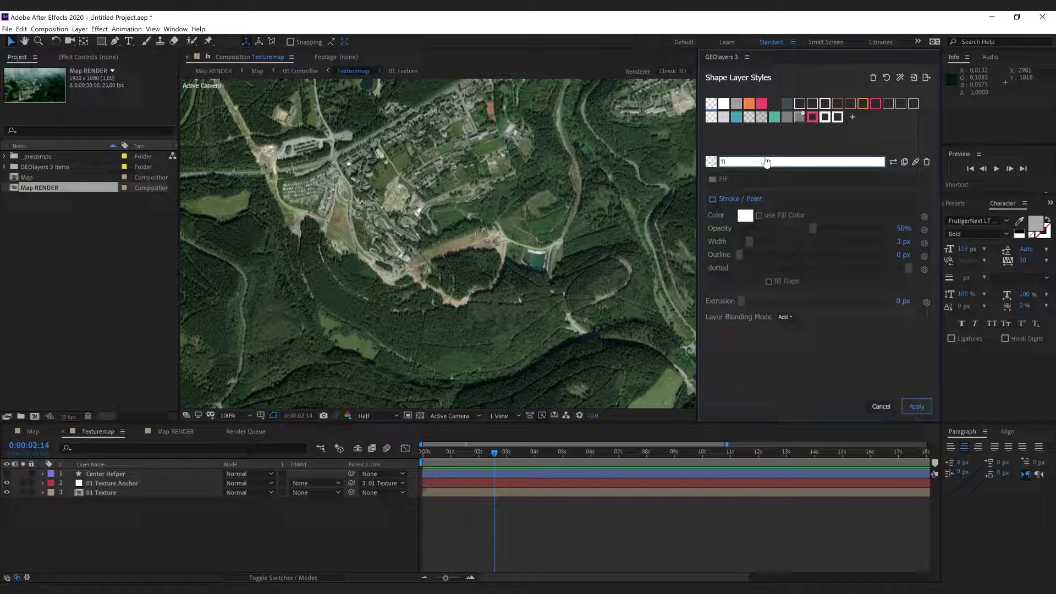
{"action": "type", "text": "Track"}
{"action": "left_click", "coordinate": [774, 354]}
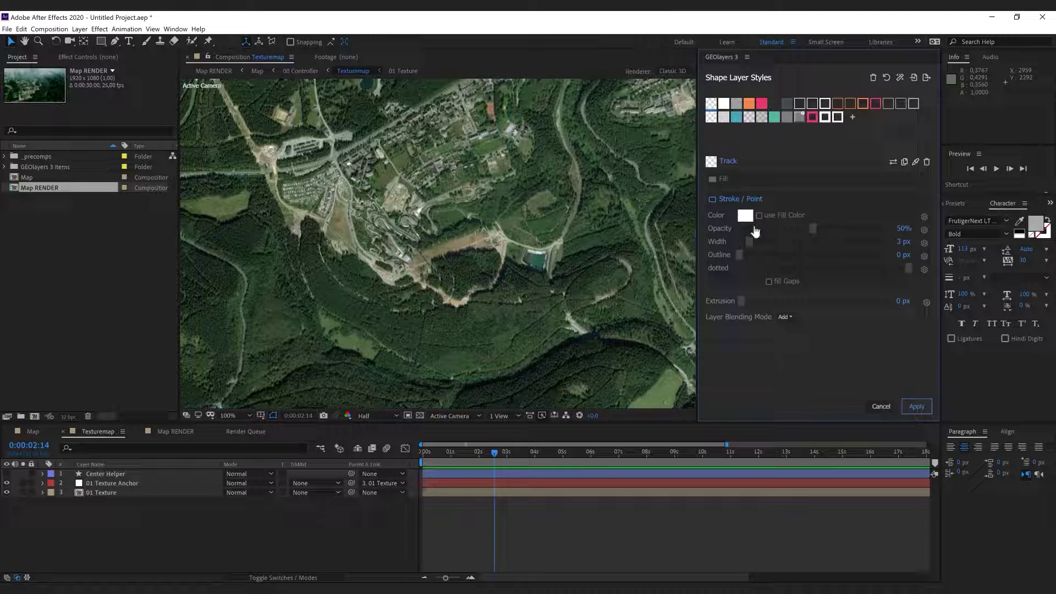
Move orange and pink into slots two and three, delete the other styles, apply, and assign Track.
{"action": "left_click_drag", "start_coordinate": [864, 101], "coordinate": [724, 103]}
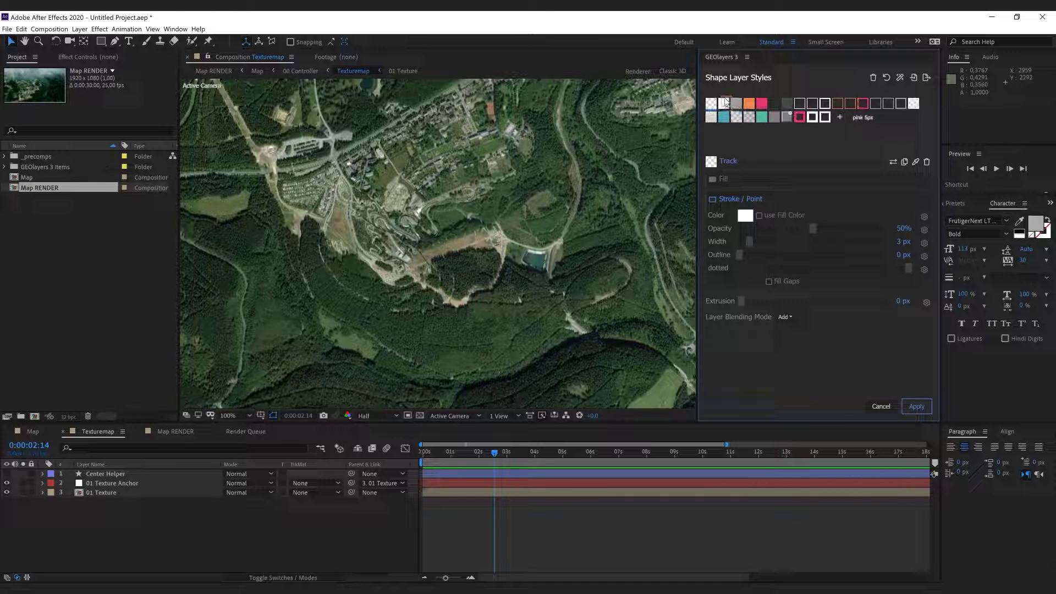
{"action": "left_click_drag", "start_coordinate": [876, 103], "coordinate": [736, 103]}
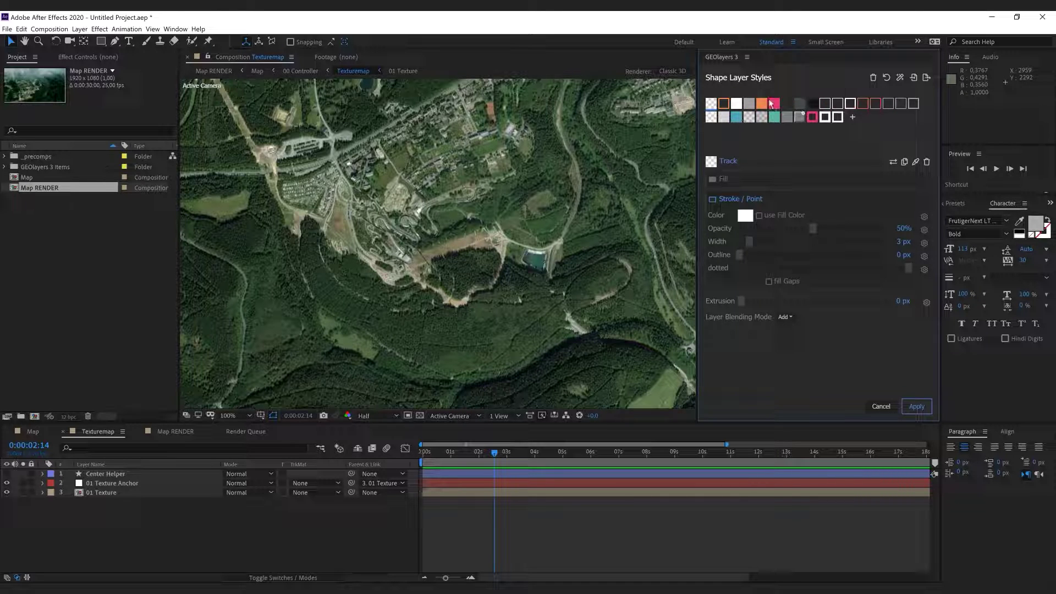
{"action": "left_click", "coordinate": [749, 103]}
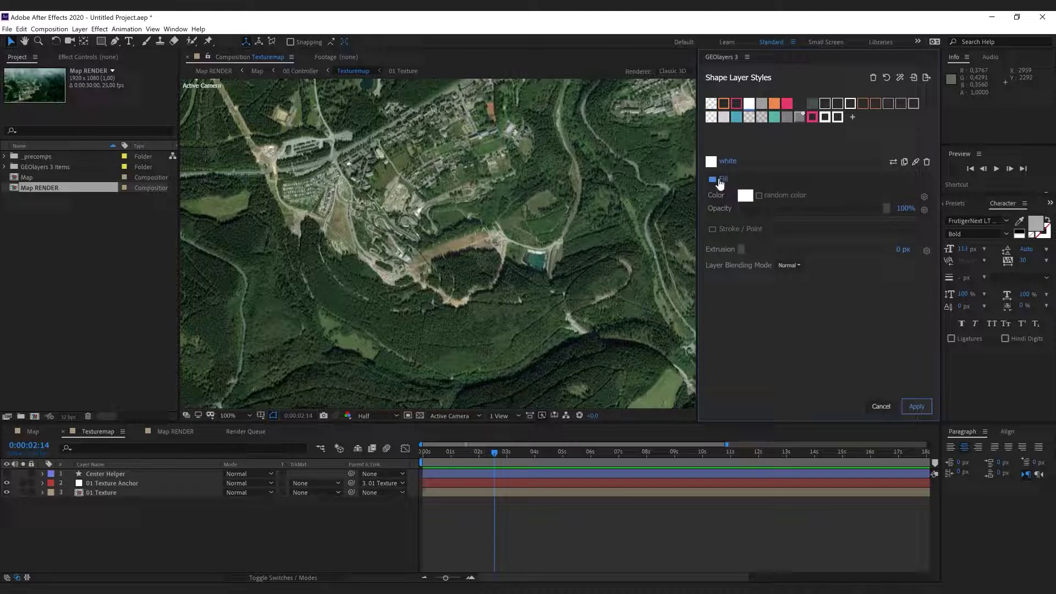
{"action": "left_click", "coordinate": [926, 162]}
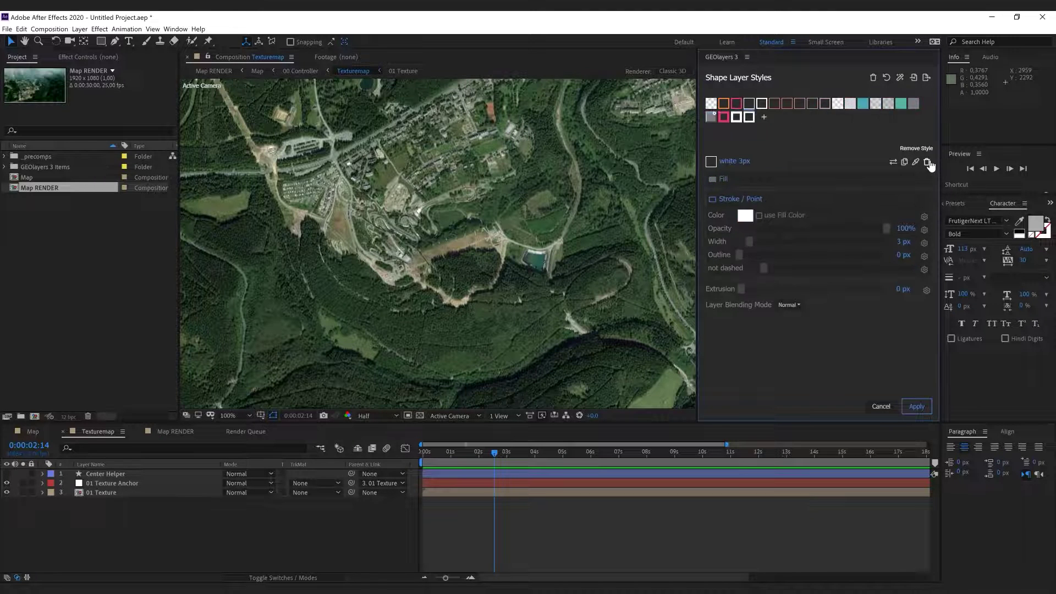
{"action": "left_click", "coordinate": [927, 162]}
{"action": "left_click", "coordinate": [927, 162]}
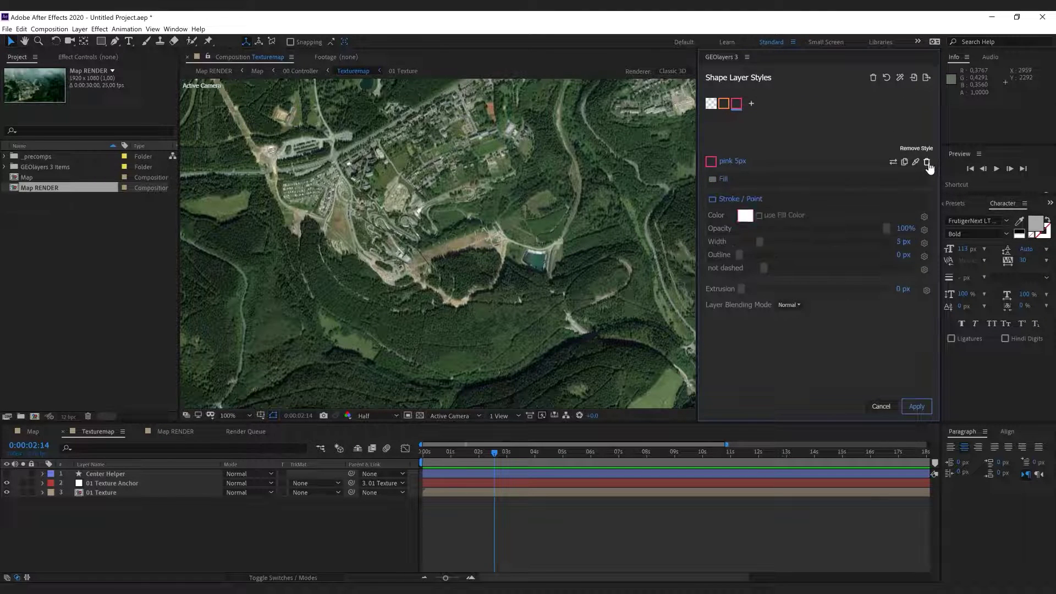
{"action": "left_click", "coordinate": [918, 407]}
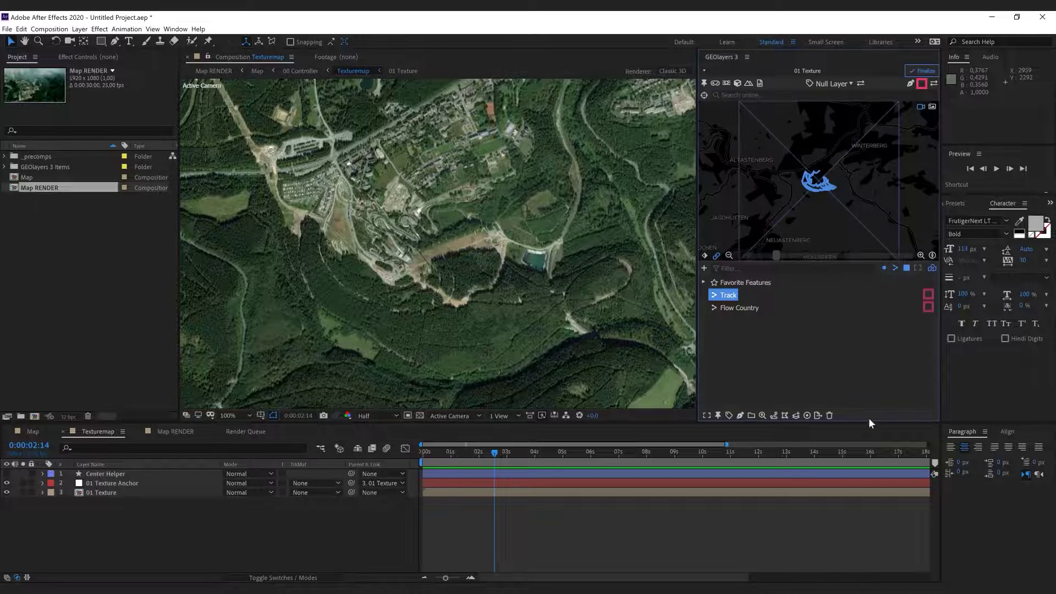
{"action": "left_click", "coordinate": [923, 87]}
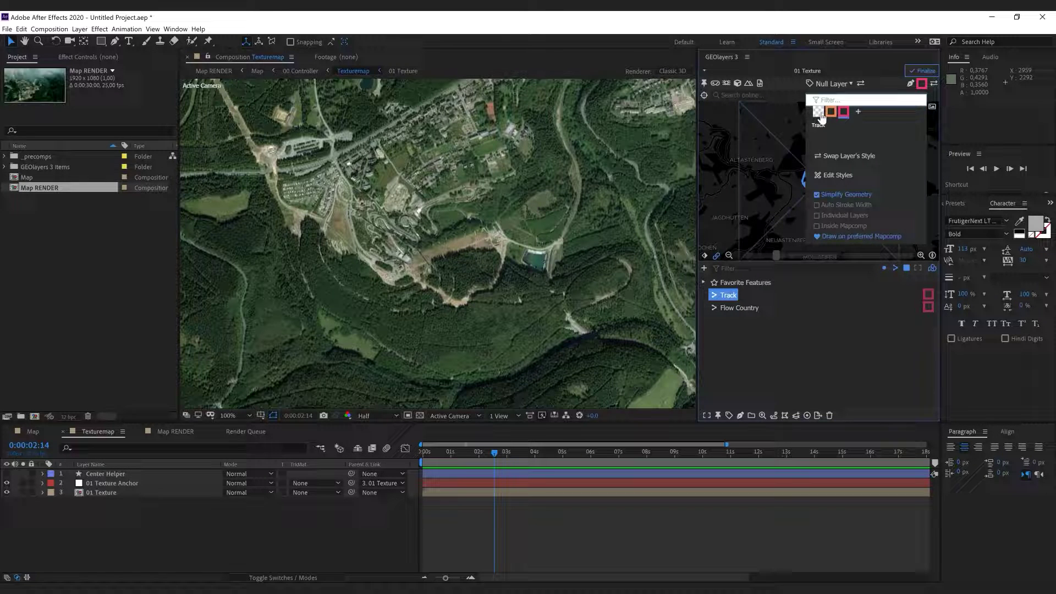
{"action": "left_click", "coordinate": [923, 88]}
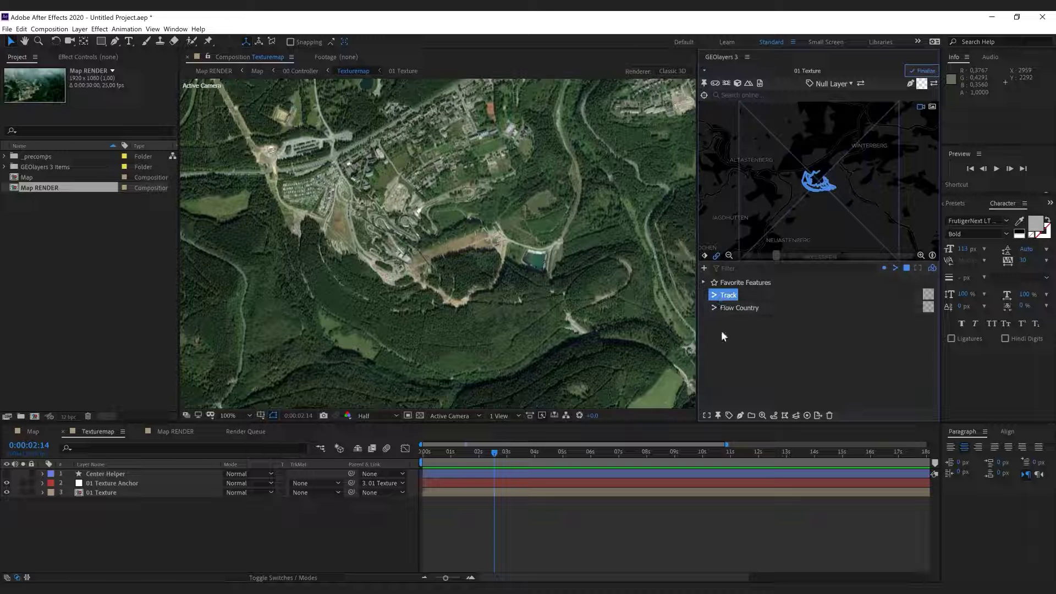
Draw the Track feature, then give the Flow Country trail the pink outline style.
{"action": "left_click", "coordinate": [740, 415]}
{"action": "left_click", "coordinate": [777, 386]}
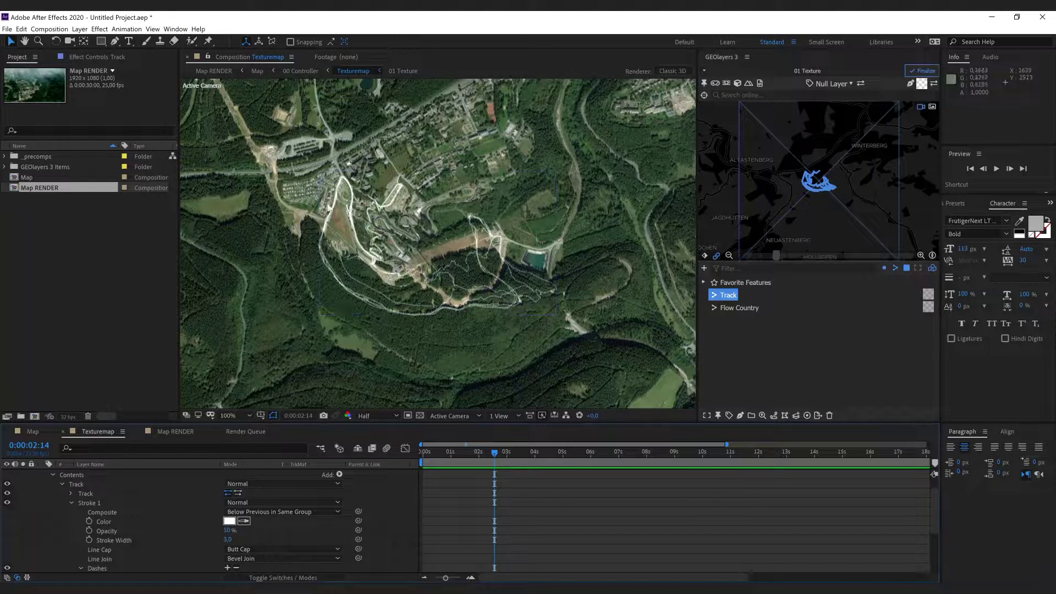
{"action": "left_click", "coordinate": [736, 308]}
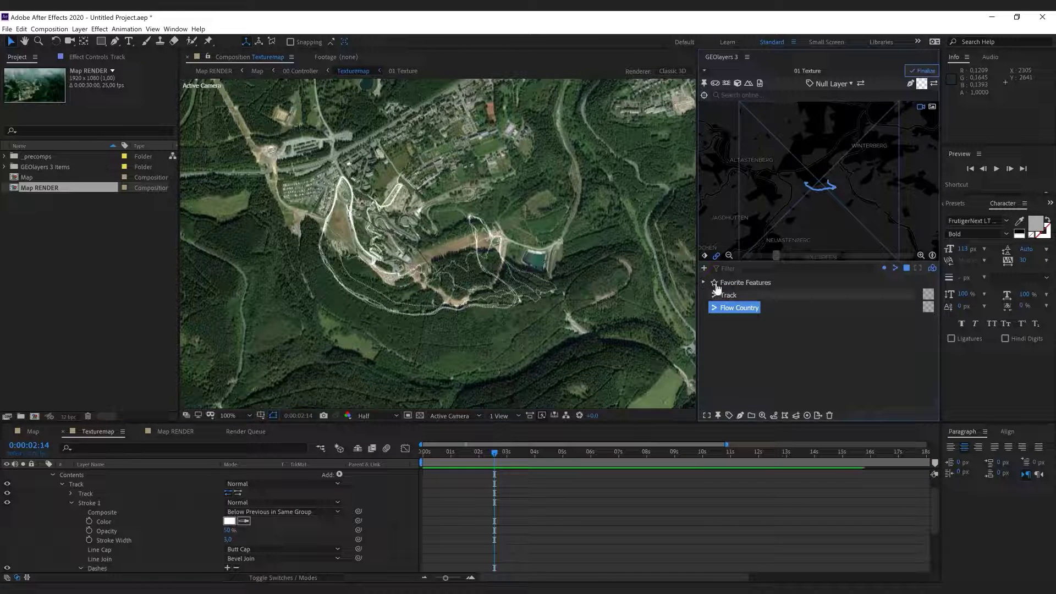
{"action": "left_click", "coordinate": [716, 256]}
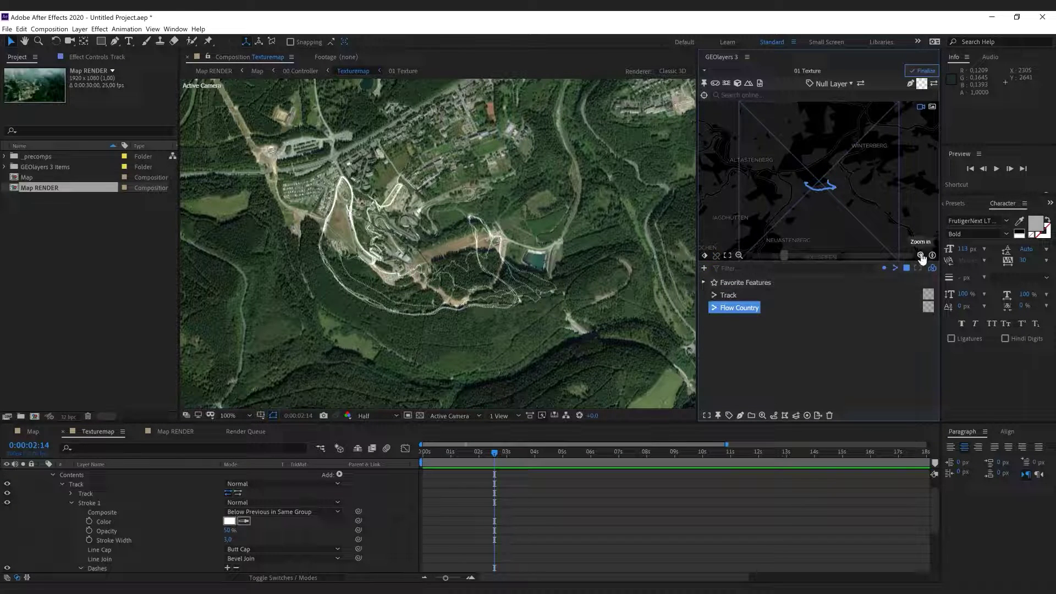
{"action": "scroll", "coordinate": [897, 221], "scroll_direction": "up", "scroll_amount": 3}
{"action": "left_click_drag", "start_coordinate": [897, 220], "coordinate": [861, 170]}
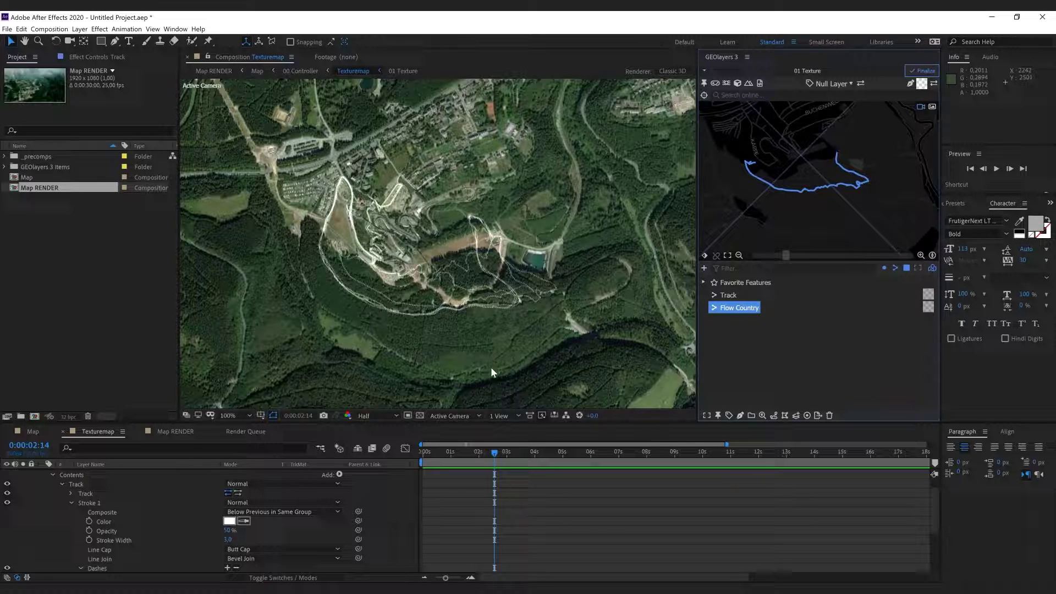
{"action": "left_click", "coordinate": [922, 84]}
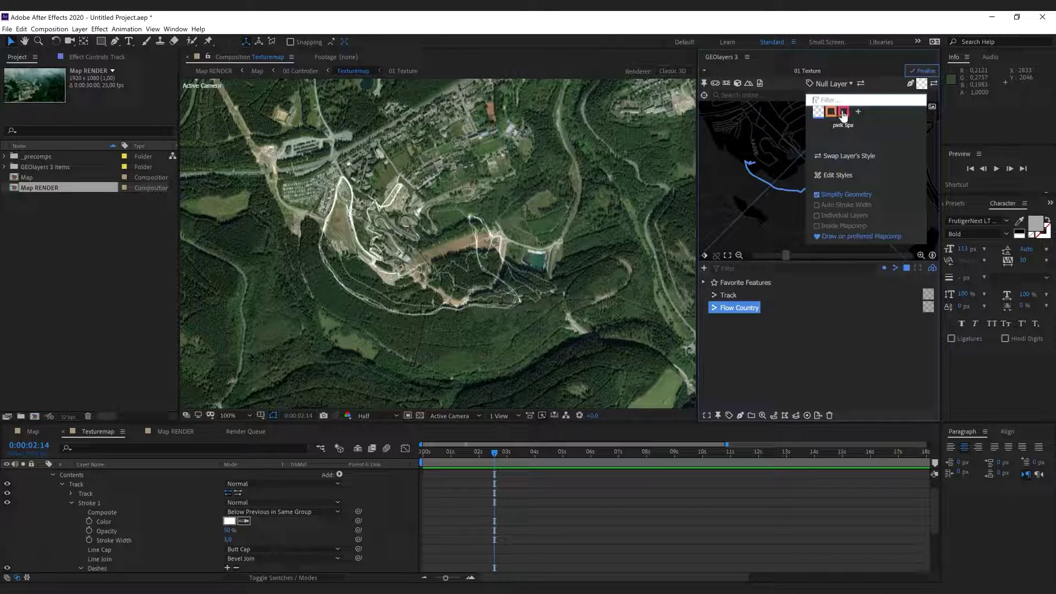
{"action": "left_click", "coordinate": [842, 112]}
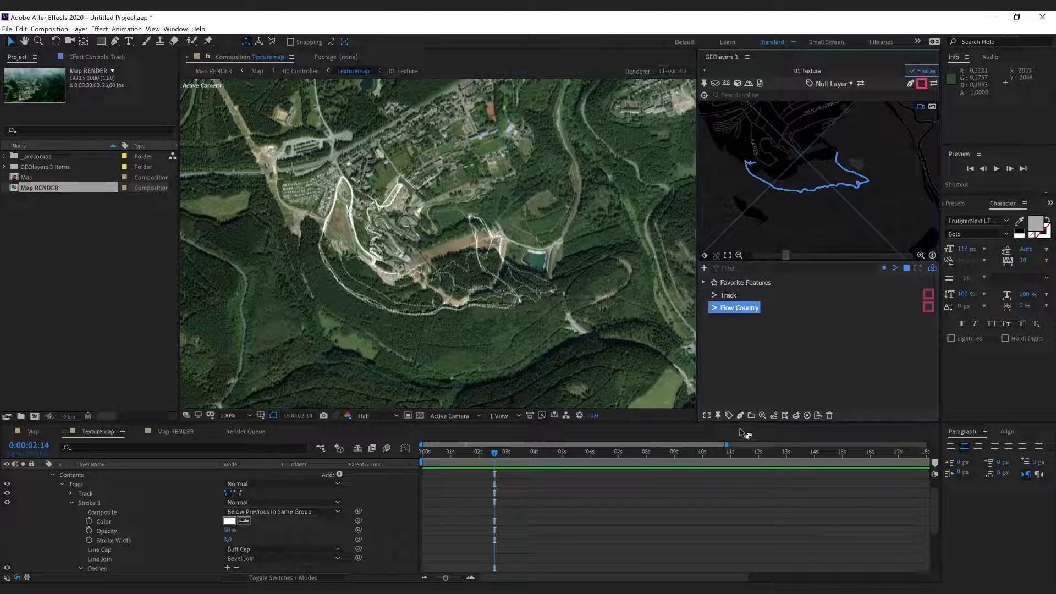
Animate the Flow Country path starting at 2 seconds and scrub to watch it draw.
{"action": "left_click", "coordinate": [480, 463]}
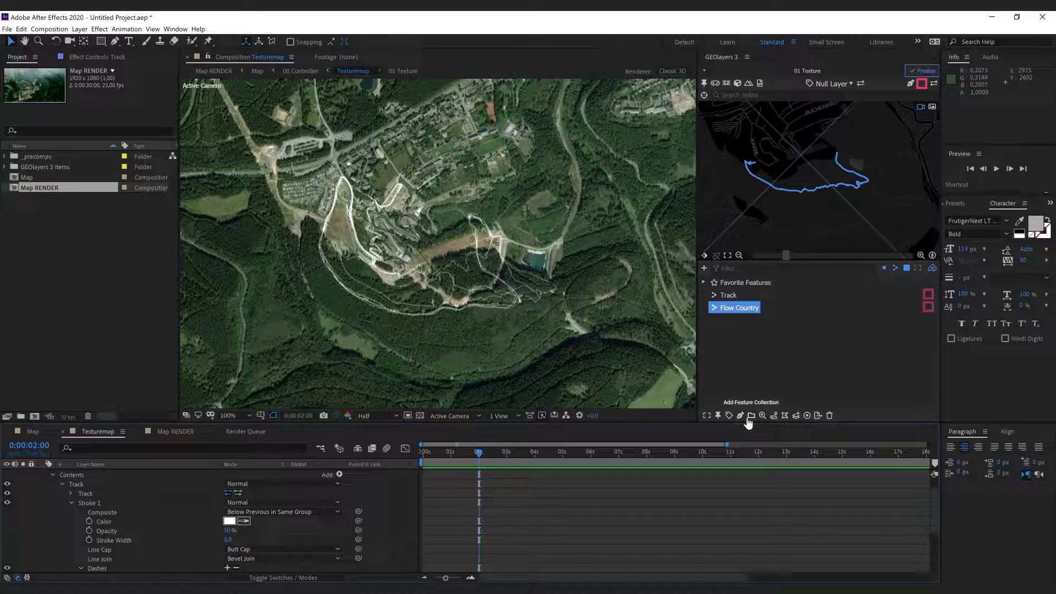
{"action": "left_click", "coordinate": [740, 415]}
{"action": "left_click", "coordinate": [769, 400]}
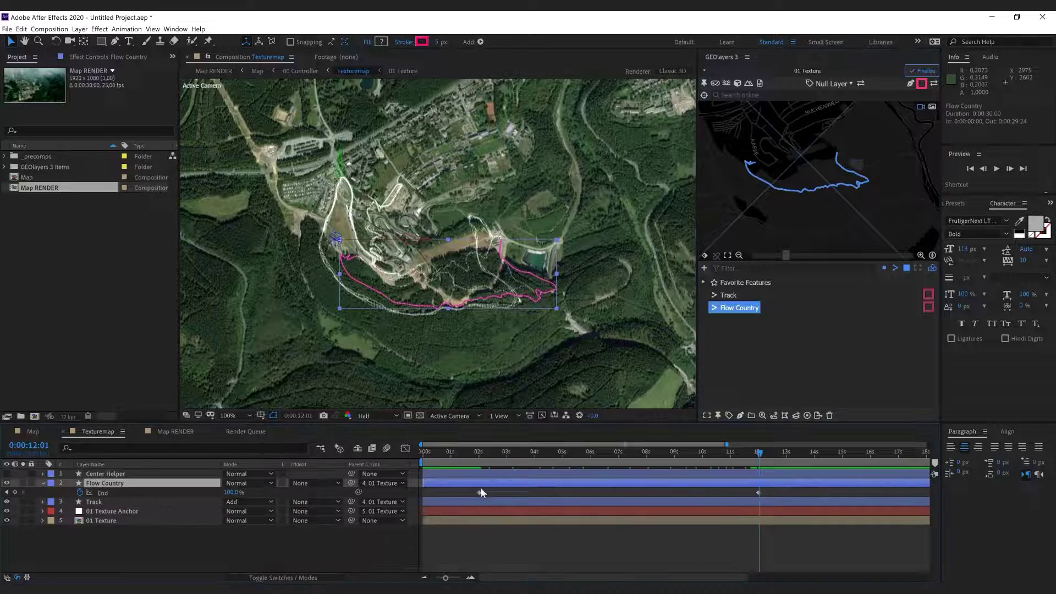
{"action": "left_click_drag", "start_coordinate": [470, 452], "coordinate": [759, 487]}
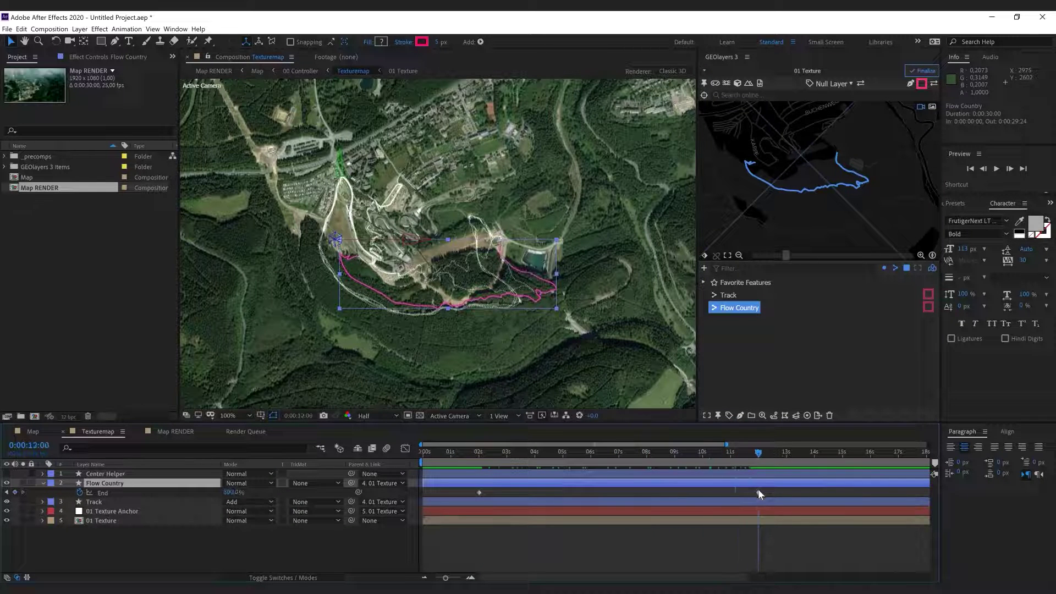
{"action": "left_click", "coordinate": [212, 551]}
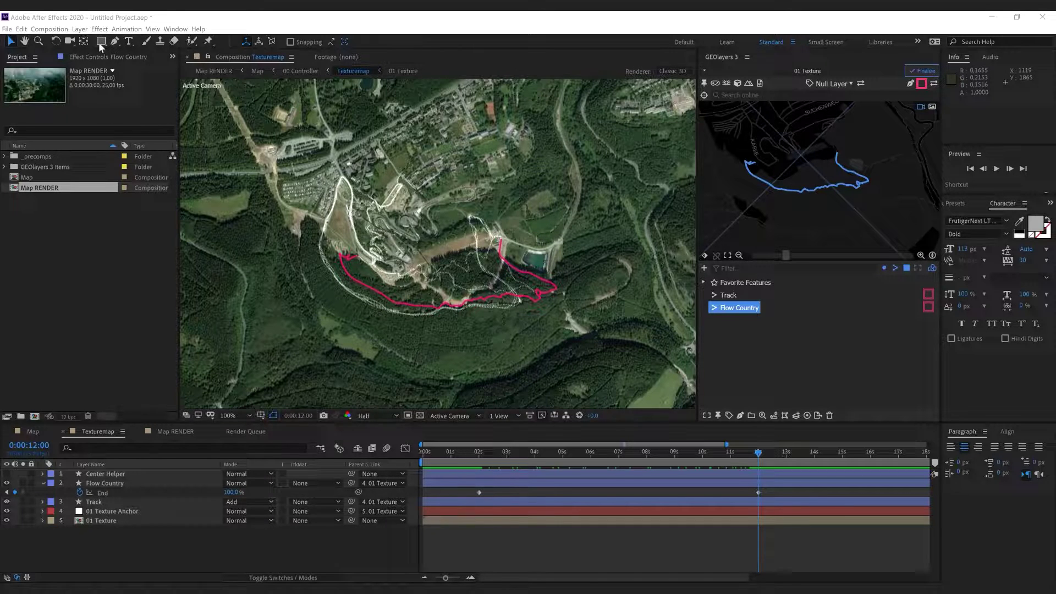
Add an ellipse shape layer and set its Ellipse Path size to 20 by 20.
{"action": "left_click_drag", "start_coordinate": [98, 42], "coordinate": [131, 60]}
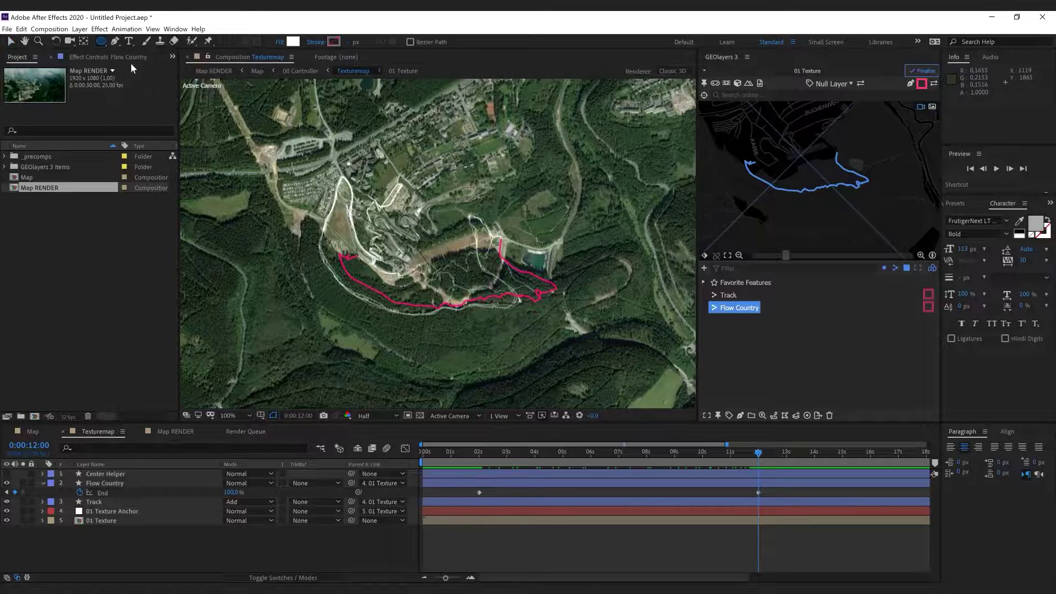
{"action": "double_click", "coordinate": [102, 39]}
{"action": "key", "text": "v"}
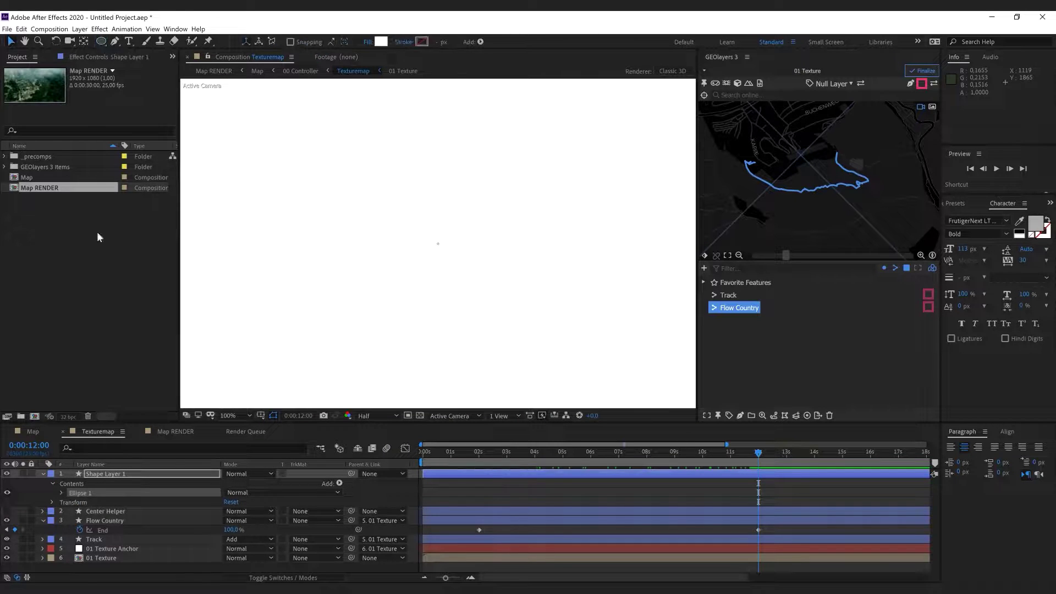
{"action": "left_click", "coordinate": [34, 494]}
{"action": "key", "text": "comma"}
{"action": "key", "text": "comma"}
{"action": "key", "text": "comma"}
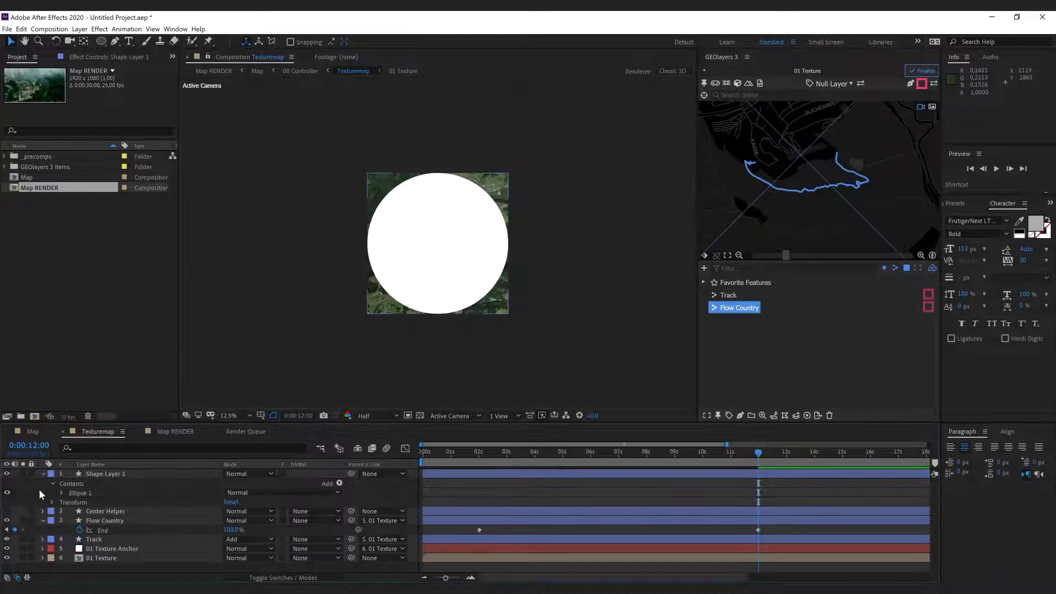
{"action": "left_click", "coordinate": [100, 474]}
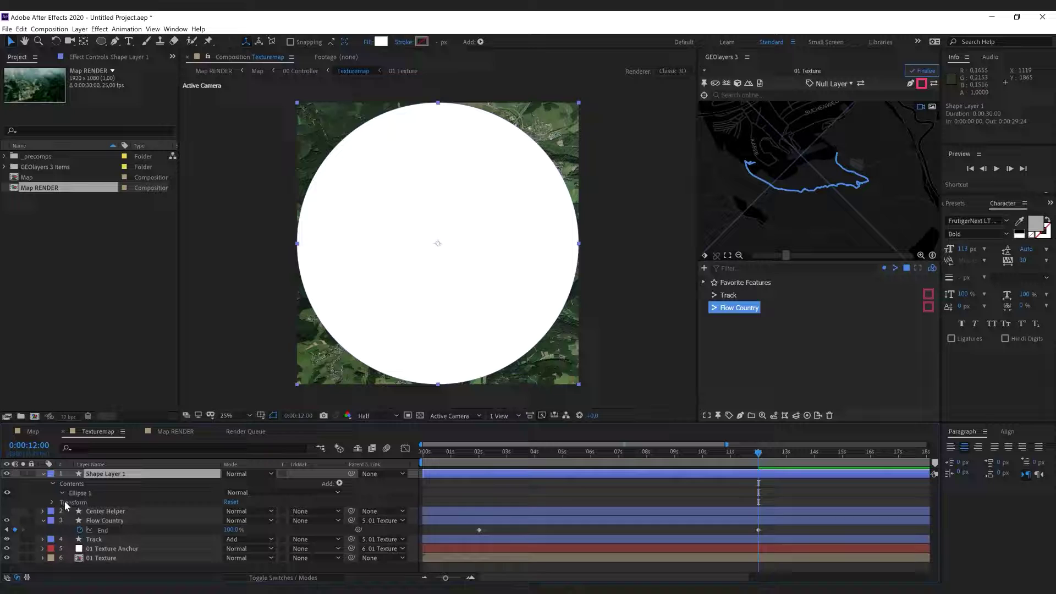
{"action": "left_click", "coordinate": [63, 494]}
{"action": "left_click", "coordinate": [71, 503]}
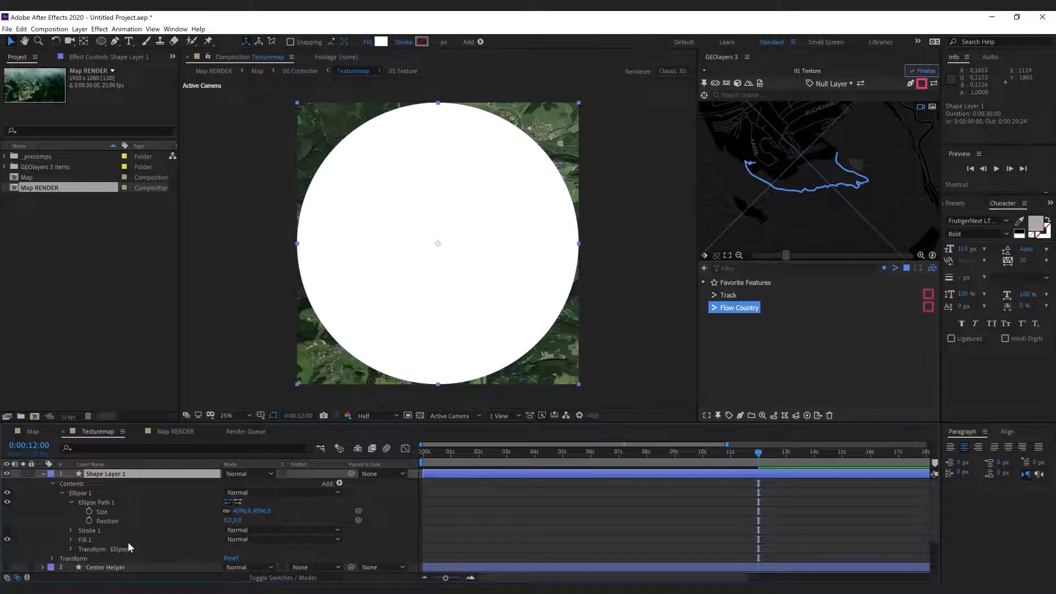
{"action": "left_click", "coordinate": [239, 511]}
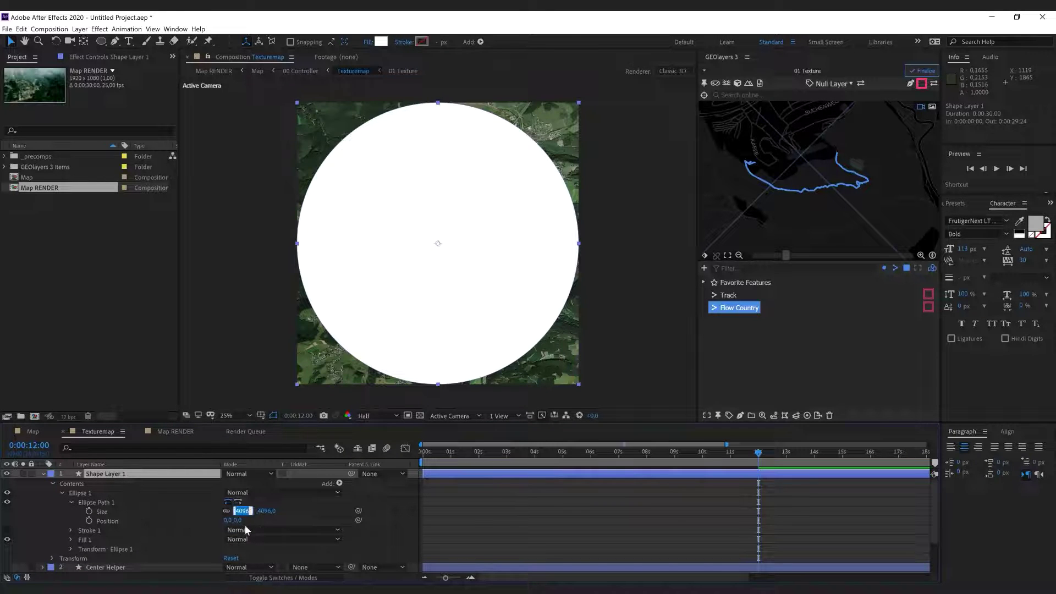
{"action": "type", "text": "20"}
{"action": "key", "text": "Return"}
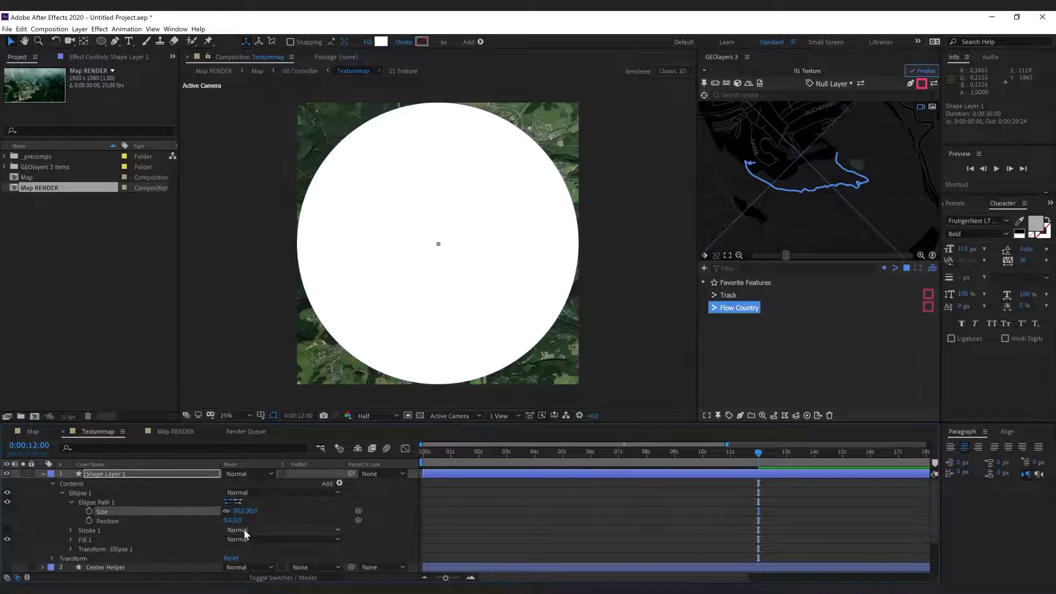
{"action": "scroll", "coordinate": [432, 330], "scroll_direction": "up", "scroll_amount": 1}
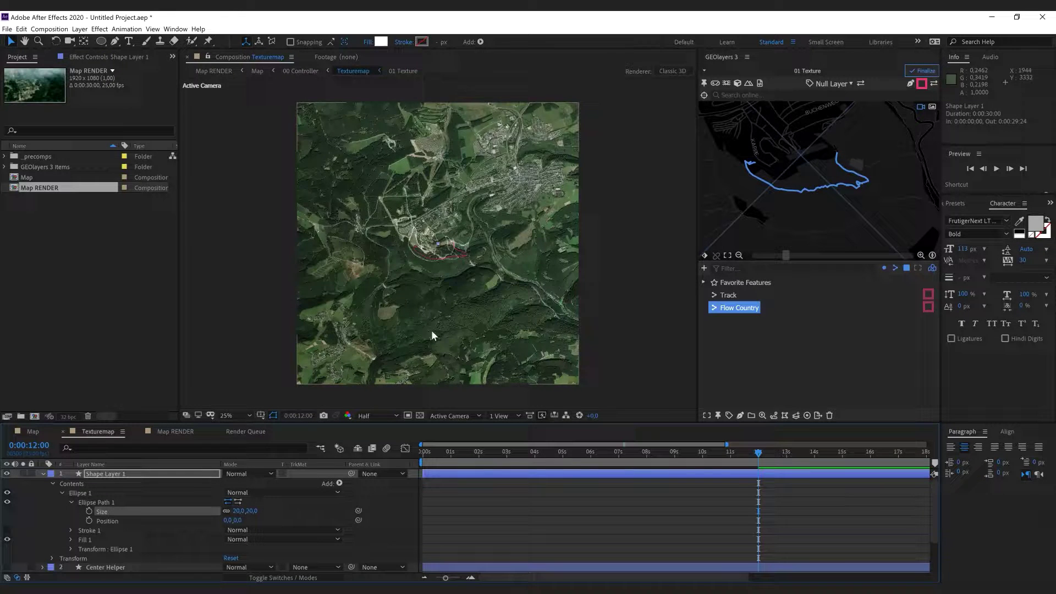
{"action": "scroll", "coordinate": [439, 312], "scroll_direction": "up", "scroll_amount": 2}
{"action": "scroll", "coordinate": [440, 314], "scroll_direction": "up", "scroll_amount": 3}
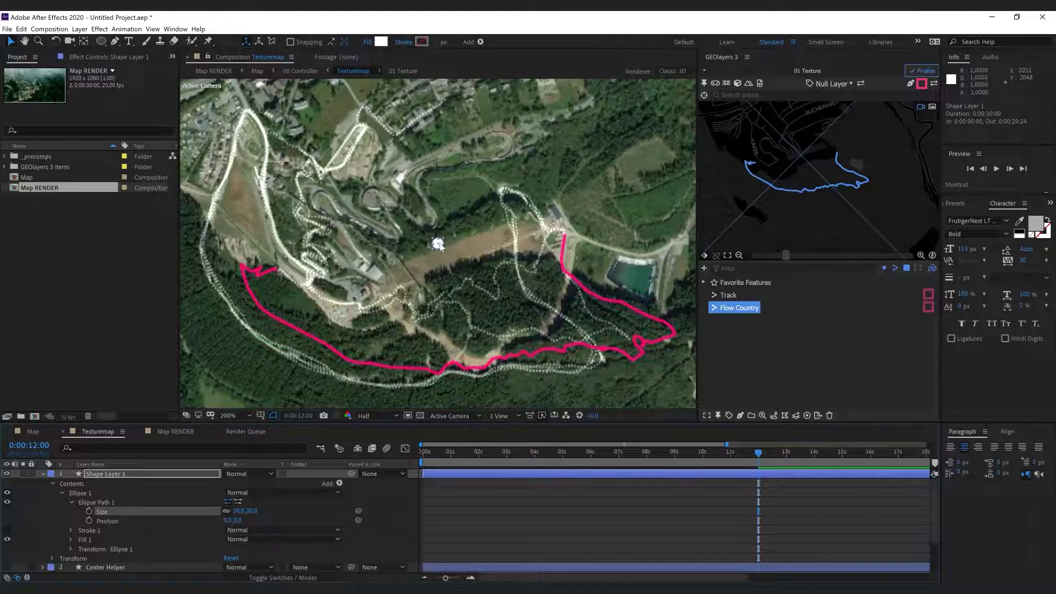
Fill the circle with the trail's pink using the eyedropper and name the layer Cap.
{"action": "left_click", "coordinate": [141, 472]}
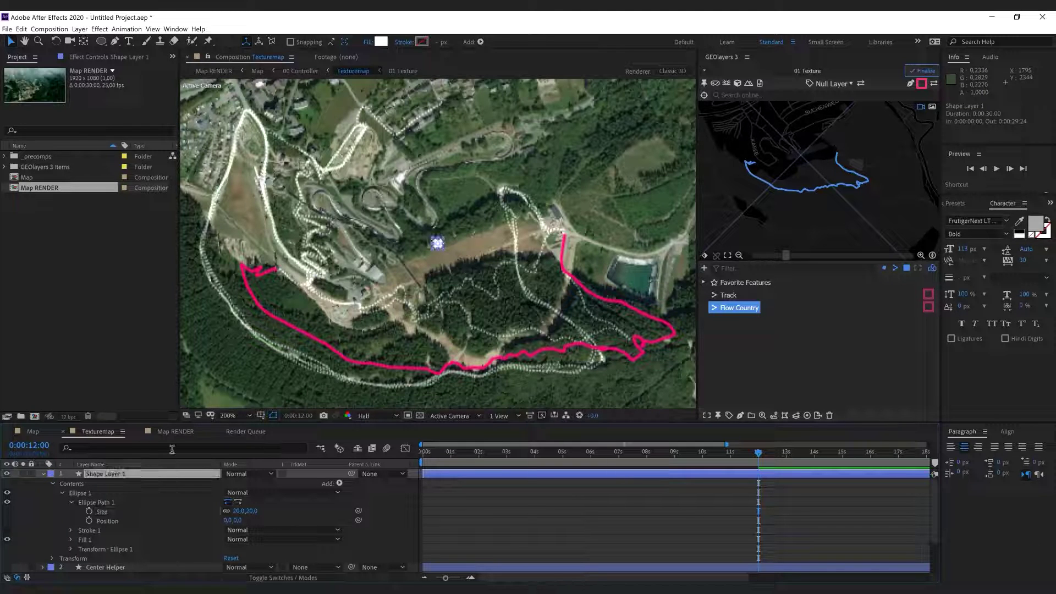
{"action": "left_click", "coordinate": [380, 41]}
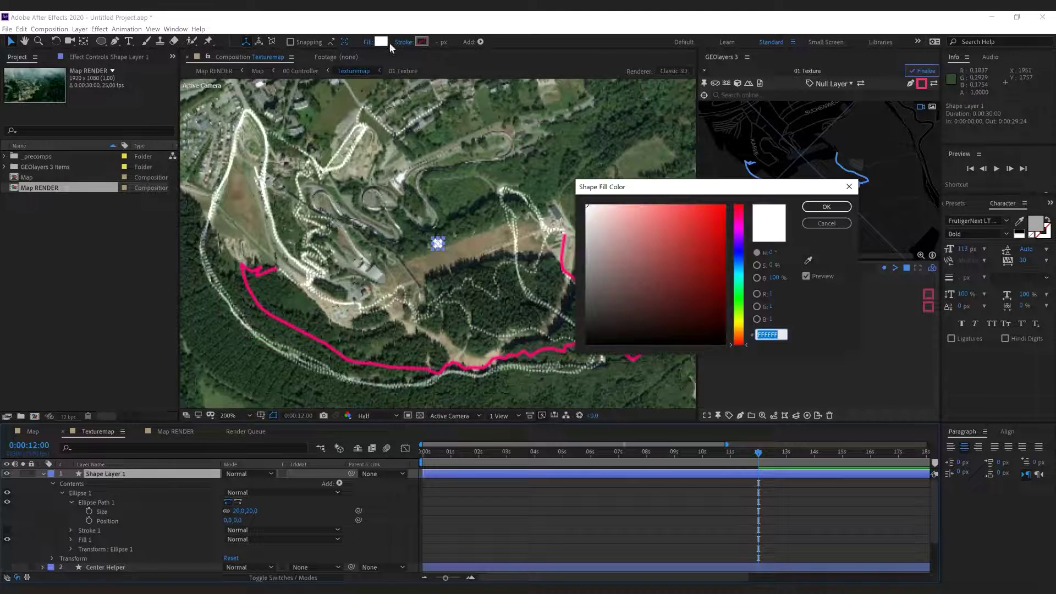
{"action": "left_click", "coordinate": [809, 263]}
{"action": "left_click", "coordinate": [243, 268]}
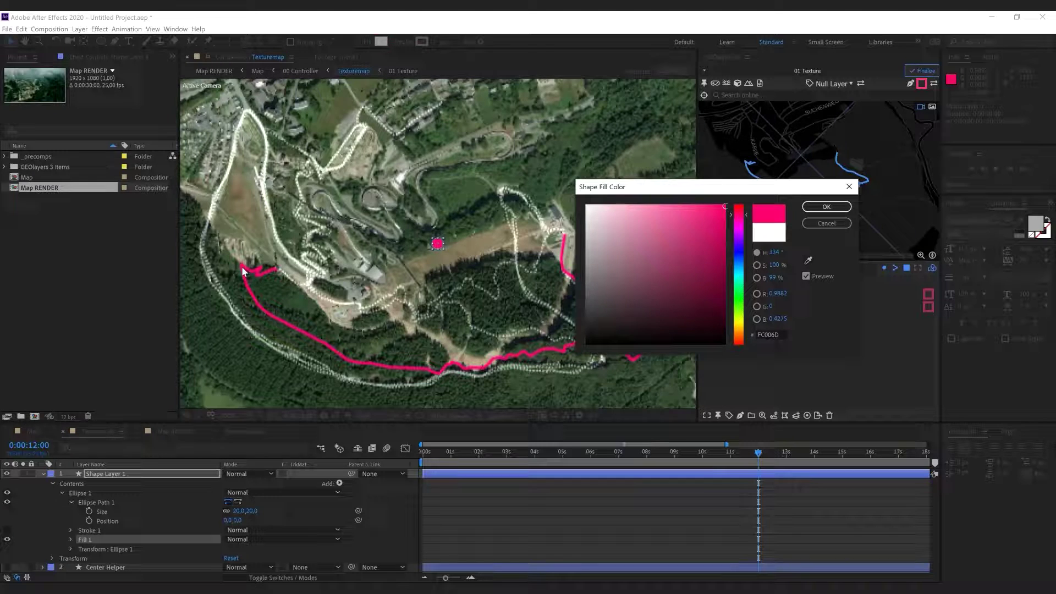
{"action": "left_click", "coordinate": [826, 206]}
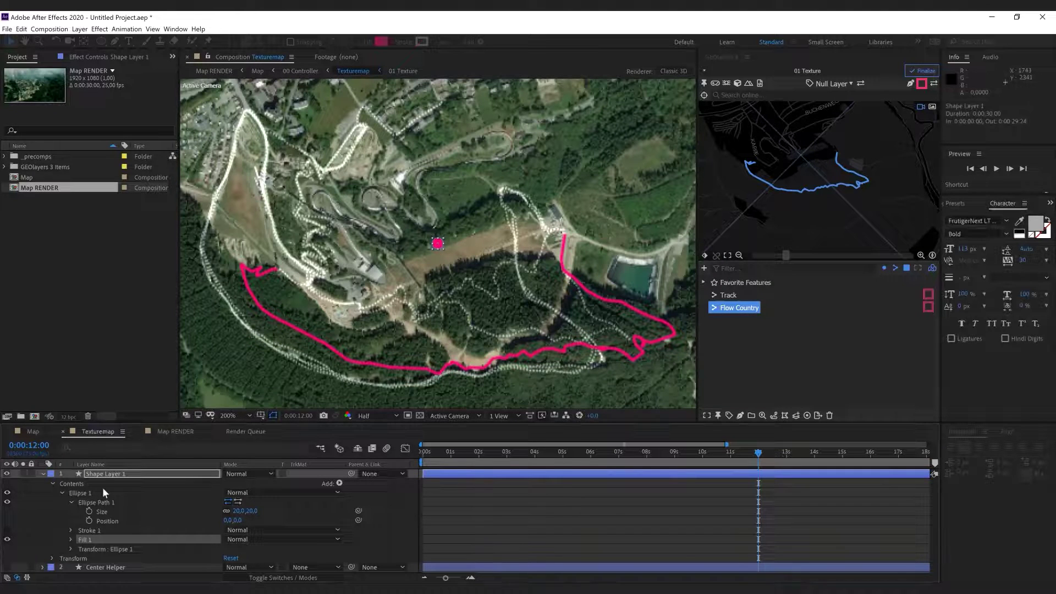
{"action": "key", "text": "Return"}
{"action": "type", "text": "Cap"}
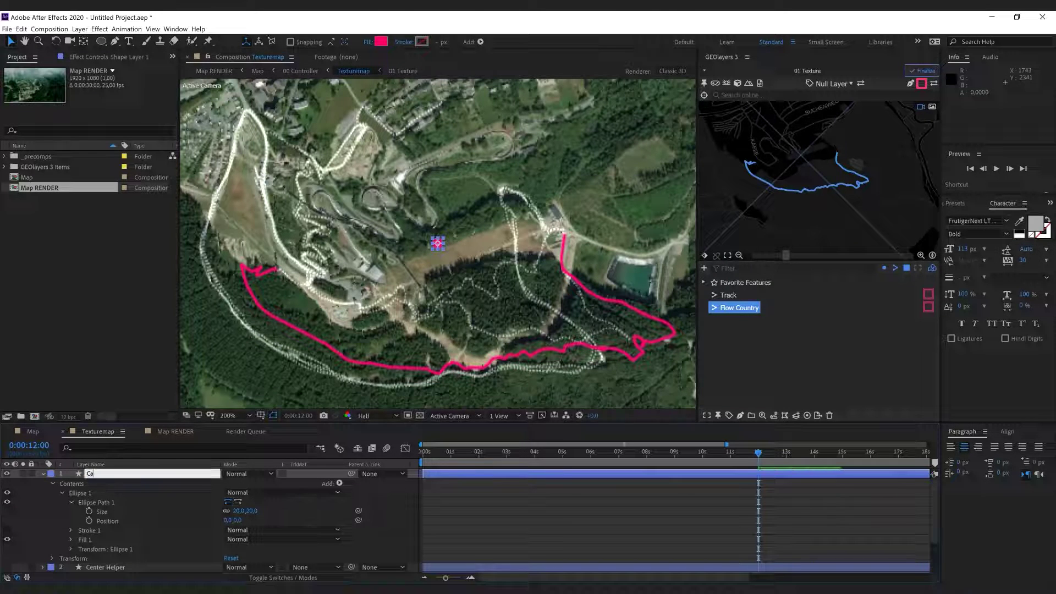
{"action": "key", "text": "Return"}
Attach the Cap dot to the Flow Country trail so it travels along the path.
{"action": "left_click", "coordinate": [43, 474]}
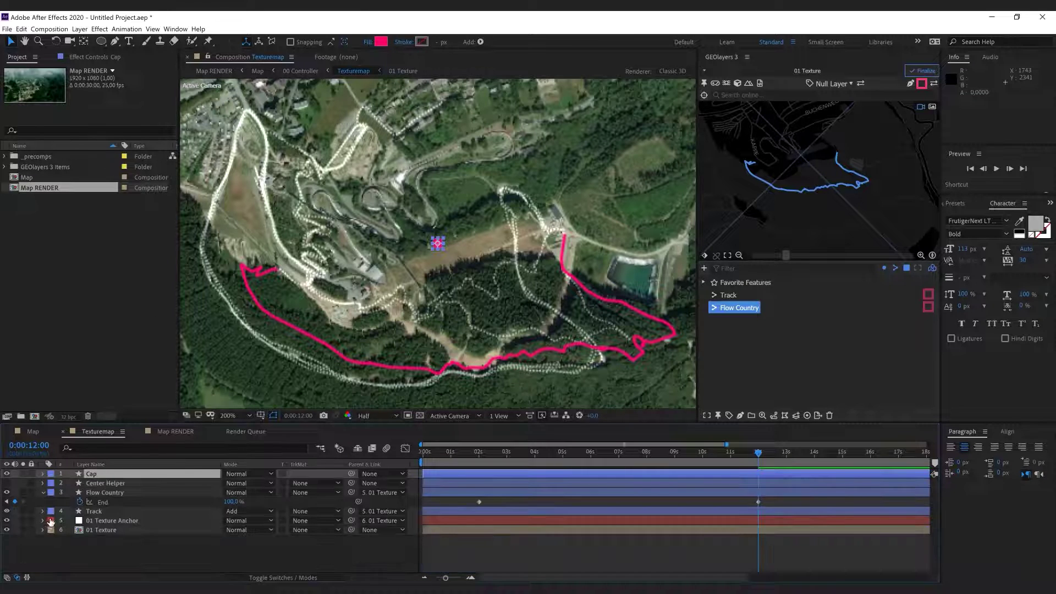
{"action": "mouse_move", "coordinate": [758, 455]}
{"action": "left_mouse_down"}
{"action": "mouse_move", "coordinate": [535, 455]}
{"action": "mouse_move", "coordinate": [500, 502]}
{"action": "mouse_move", "coordinate": [485, 501]}
{"action": "left_mouse_up"}
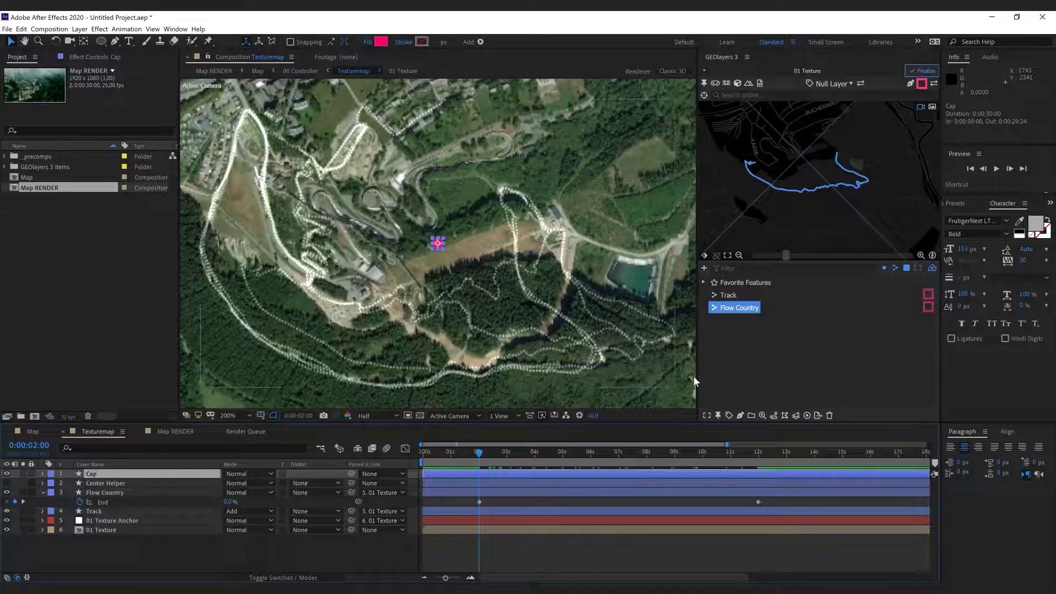
{"action": "left_click", "coordinate": [718, 416]}
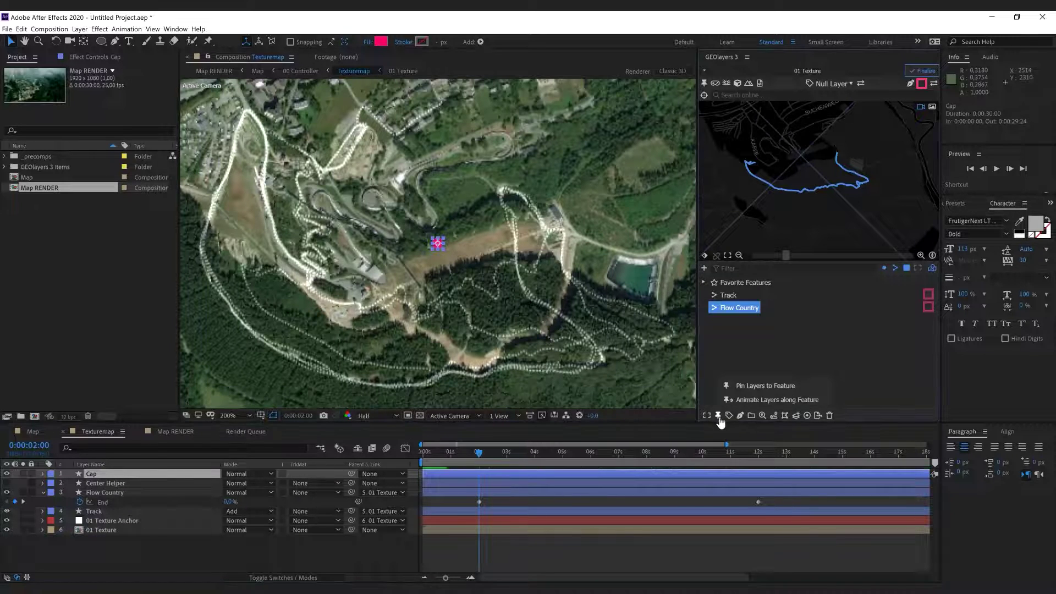
{"action": "left_click", "coordinate": [779, 402]}
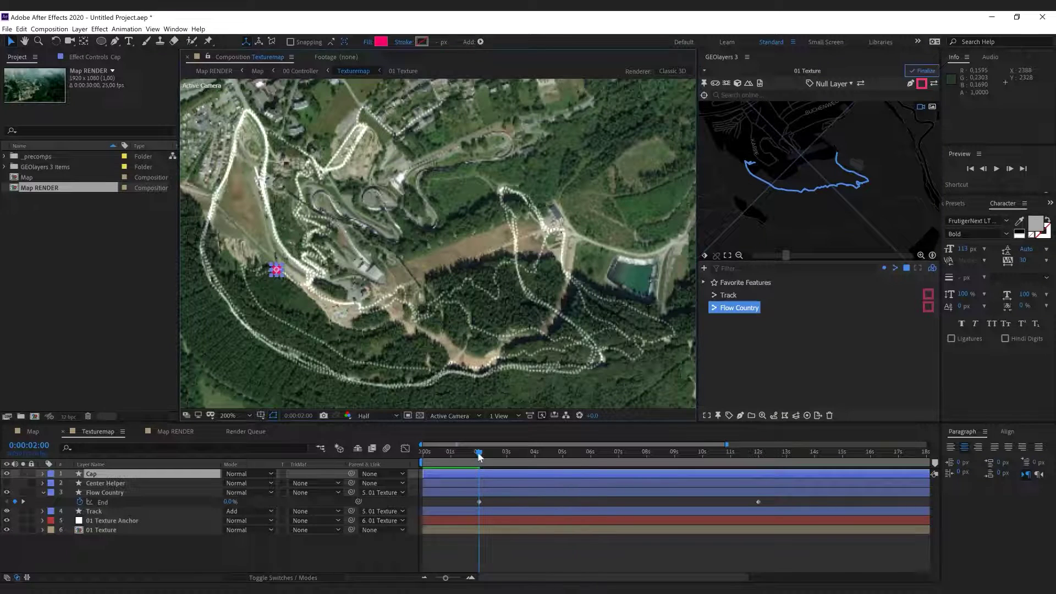
{"action": "mouse_move", "coordinate": [480, 455]}
{"action": "left_mouse_down"}
{"action": "mouse_move", "coordinate": [644, 483]}
{"action": "mouse_move", "coordinate": [771, 486]}
{"action": "left_mouse_up"}
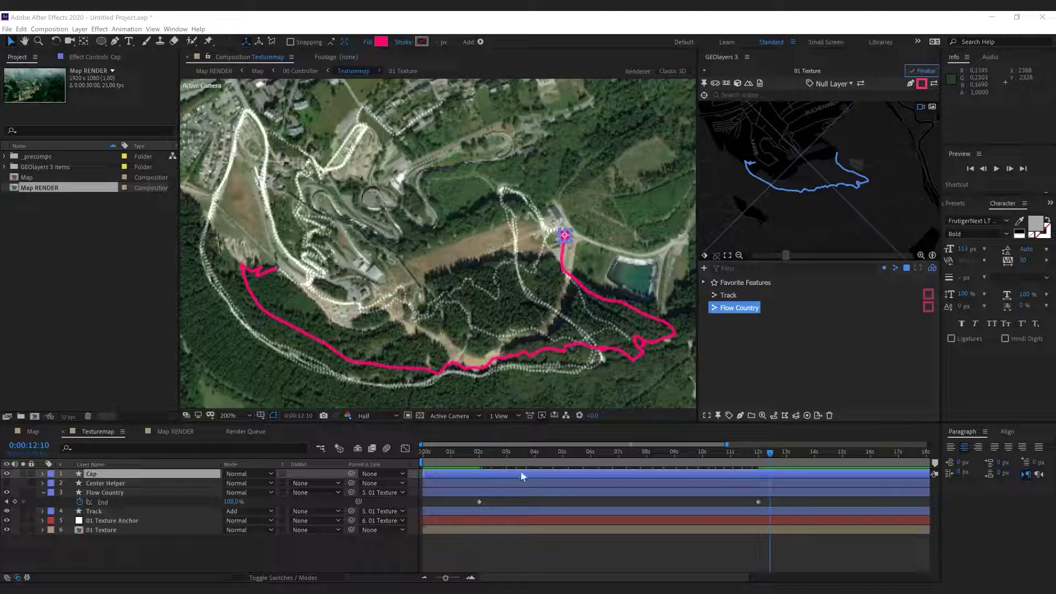
Reveal Cap's Latitude and Longitude keyframes and scrub to preview the trail growing.
{"action": "key", "text": "u"}
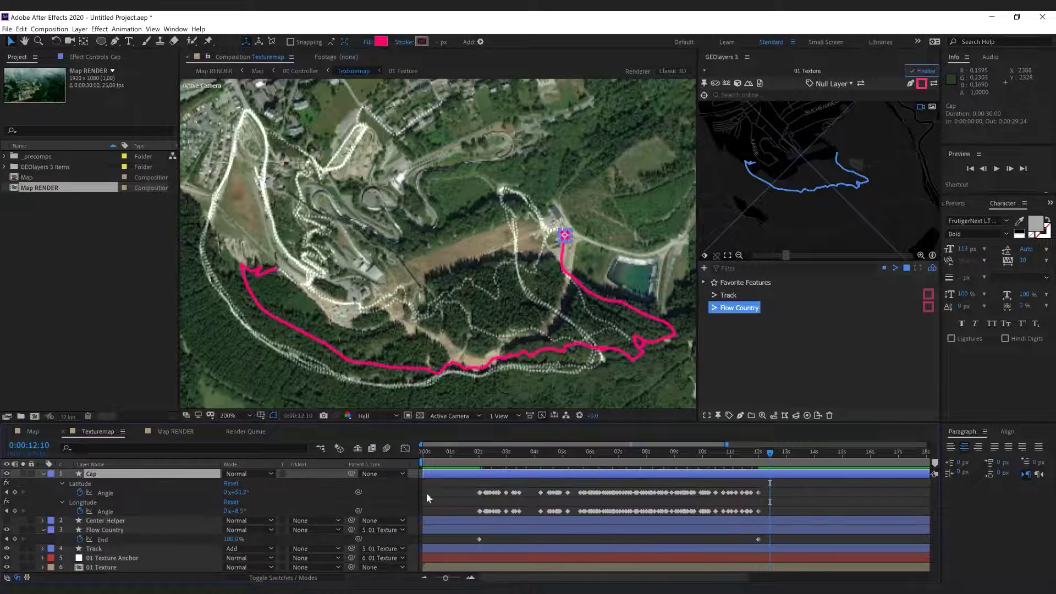
{"action": "left_click_drag", "start_coordinate": [755, 462], "coordinate": [492, 478]}
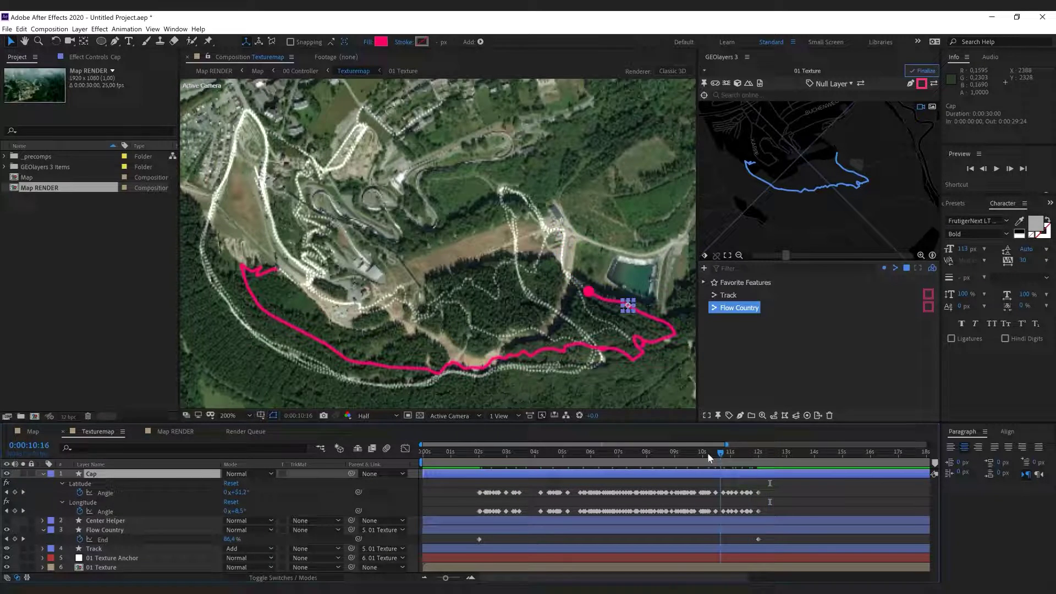
{"action": "key", "text": "space"}
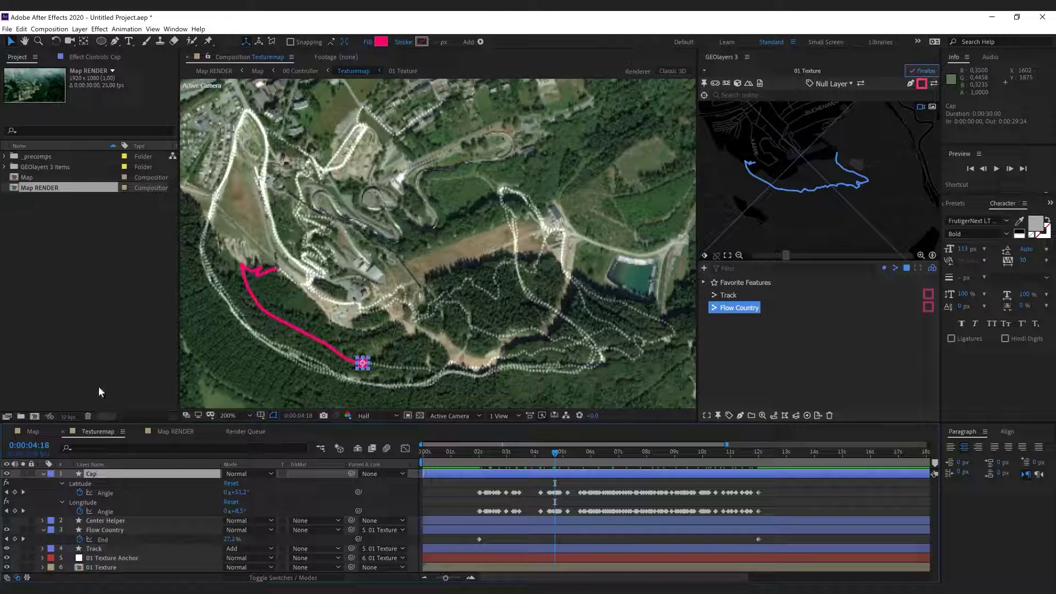
Enable the Cap dot's Position Progress and pick-whip its slider expression toward Flow Country's Trim Paths End.
{"action": "left_click", "coordinate": [93, 57]}
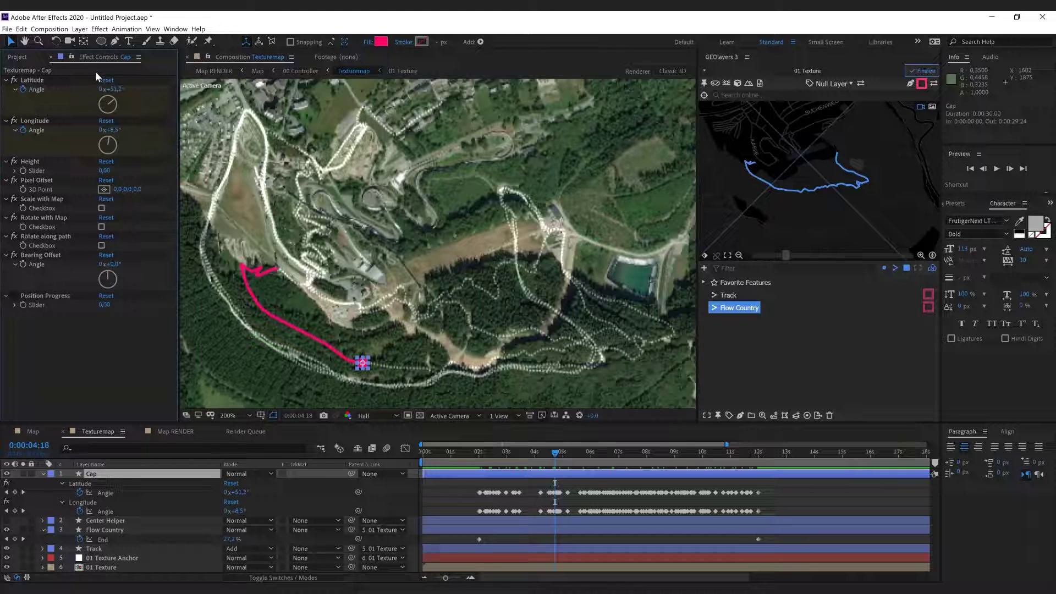
{"action": "left_click", "coordinate": [13, 295]}
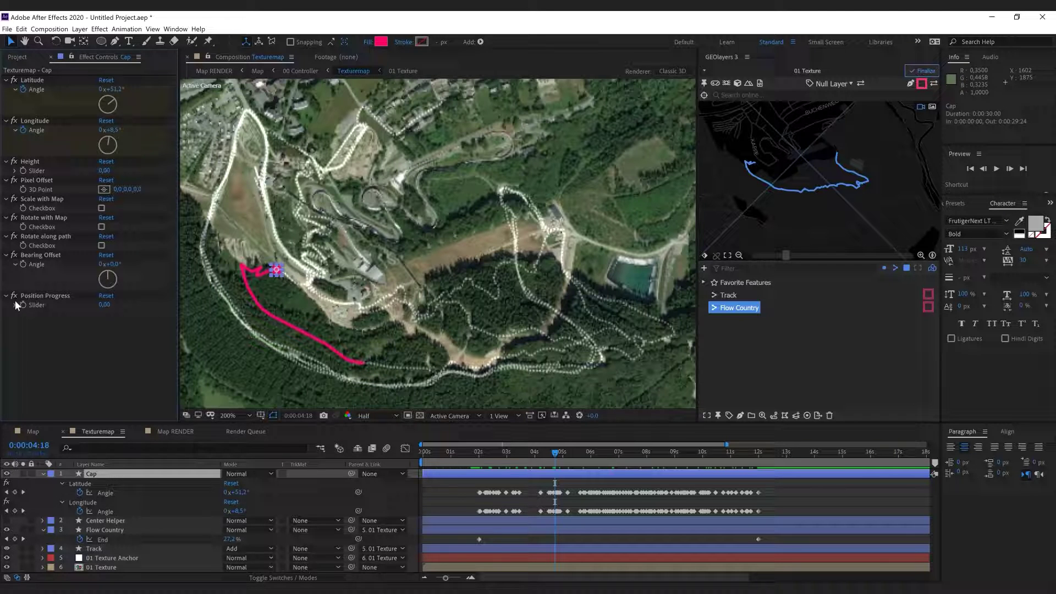
{"action": "mouse_move", "coordinate": [101, 308]}
{"action": "left_mouse_down"}
{"action": "mouse_move", "coordinate": [155, 305]}
{"action": "mouse_move", "coordinate": [120, 305]}
{"action": "mouse_move", "coordinate": [115, 328]}
{"action": "left_mouse_up"}
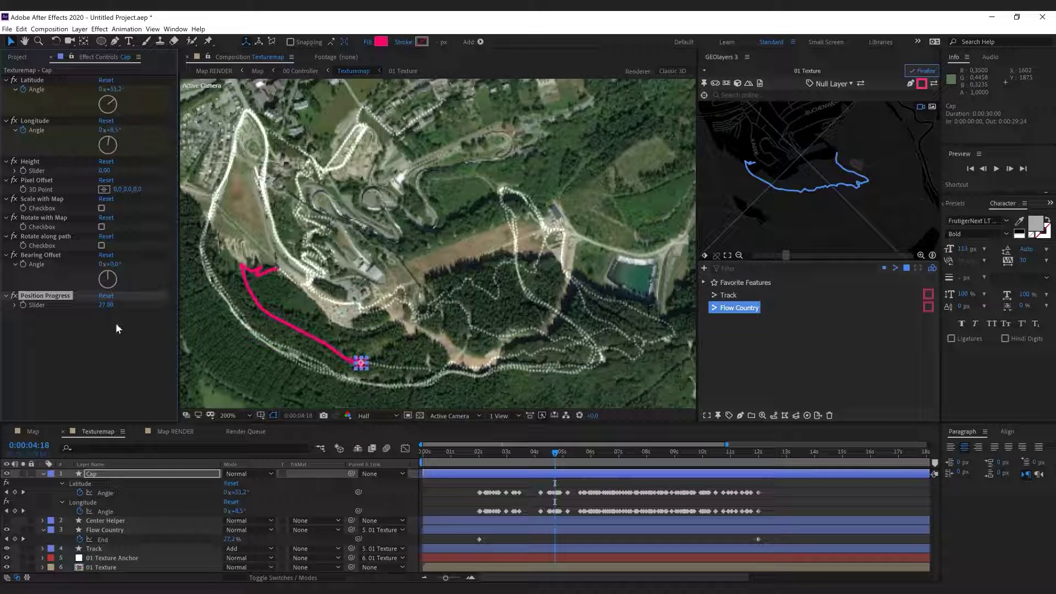
{"action": "left_click", "coordinate": [23, 304], "text": "alt"}
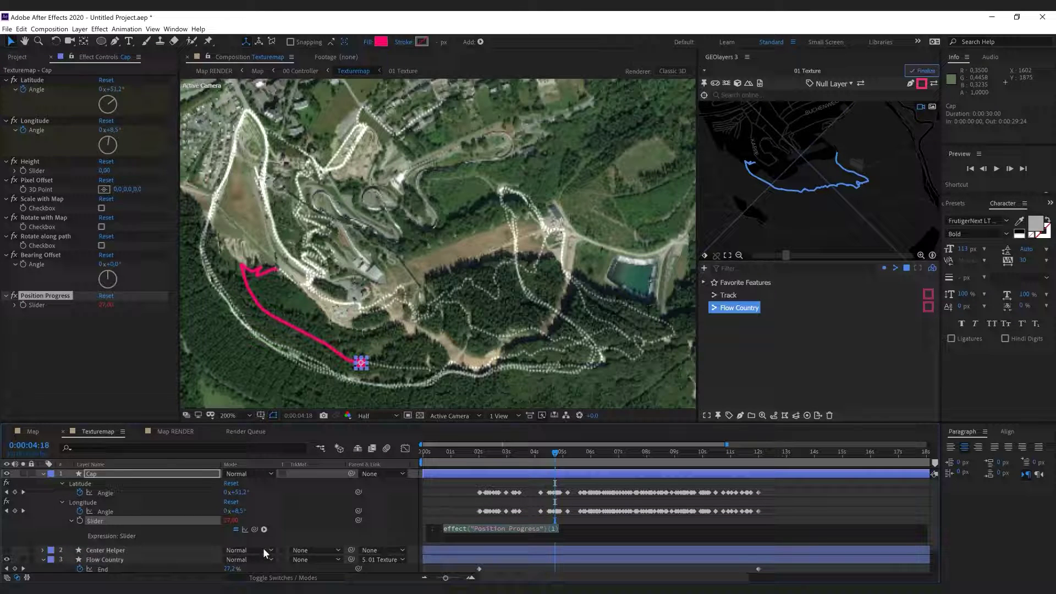
{"action": "mouse_move", "coordinate": [255, 529]}
{"action": "left_mouse_down"}
{"action": "mouse_move", "coordinate": [135, 554]}
{"action": "mouse_move", "coordinate": [138, 540]}
{"action": "left_mouse_up"}
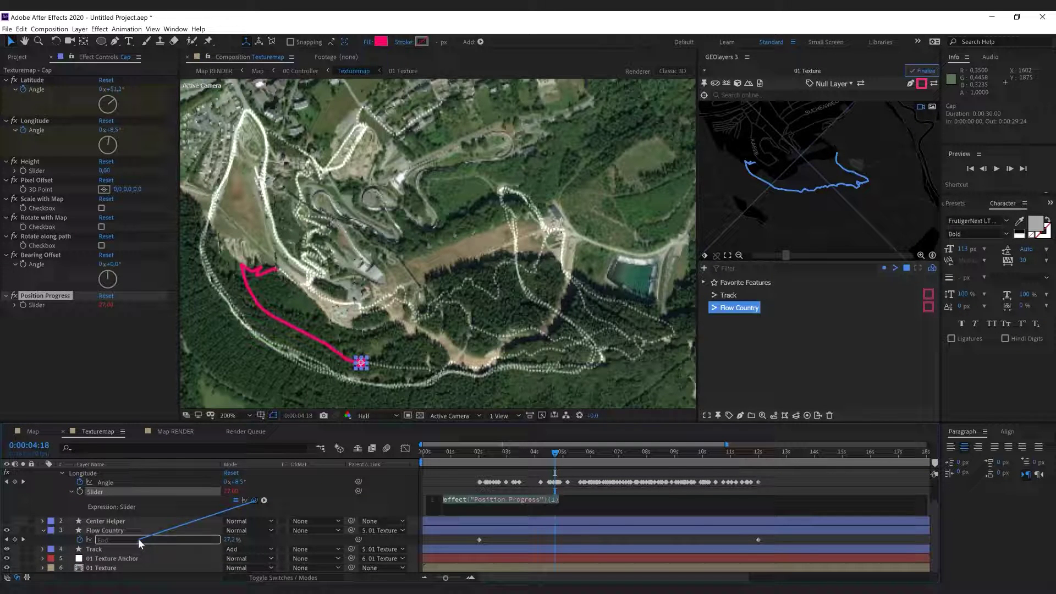
{"action": "left_click_drag", "start_coordinate": [137, 539], "coordinate": [140, 537]}
Link Cap's progress to Trim Paths End, then move Flow Country's final End keyframe to 0:00:04:00.
{"action": "left_click_drag", "start_coordinate": [140, 538], "coordinate": [140, 534]}
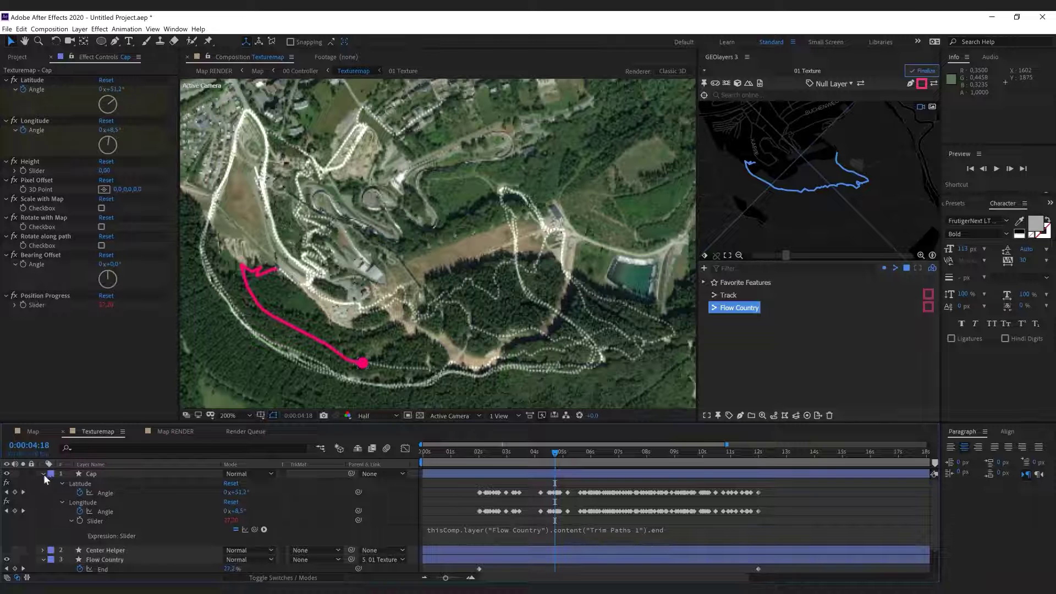
{"action": "left_click", "coordinate": [44, 475]}
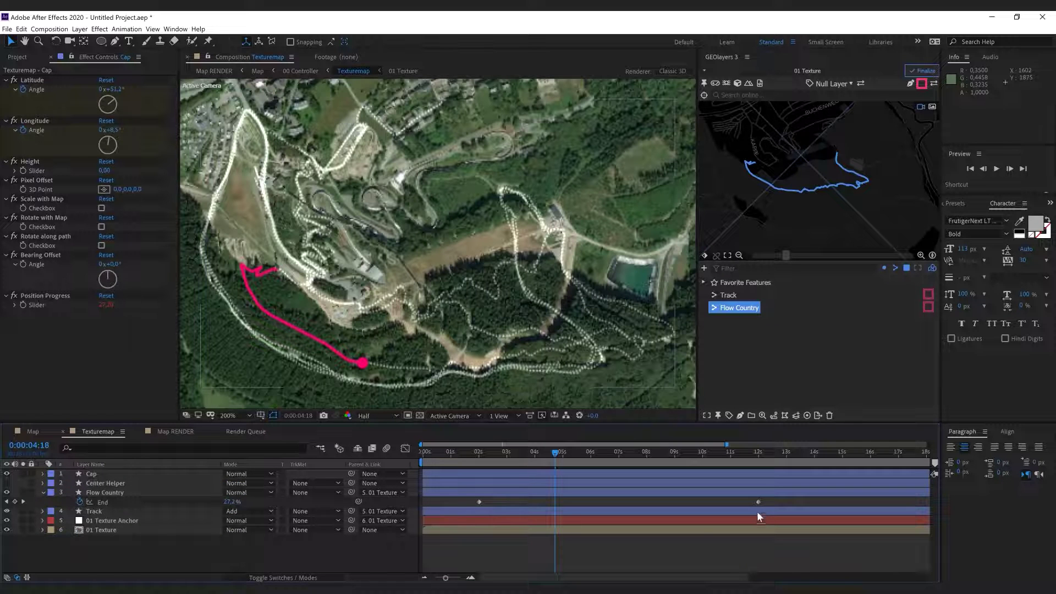
{"action": "left_click_drag", "start_coordinate": [758, 503], "coordinate": [632, 494]}
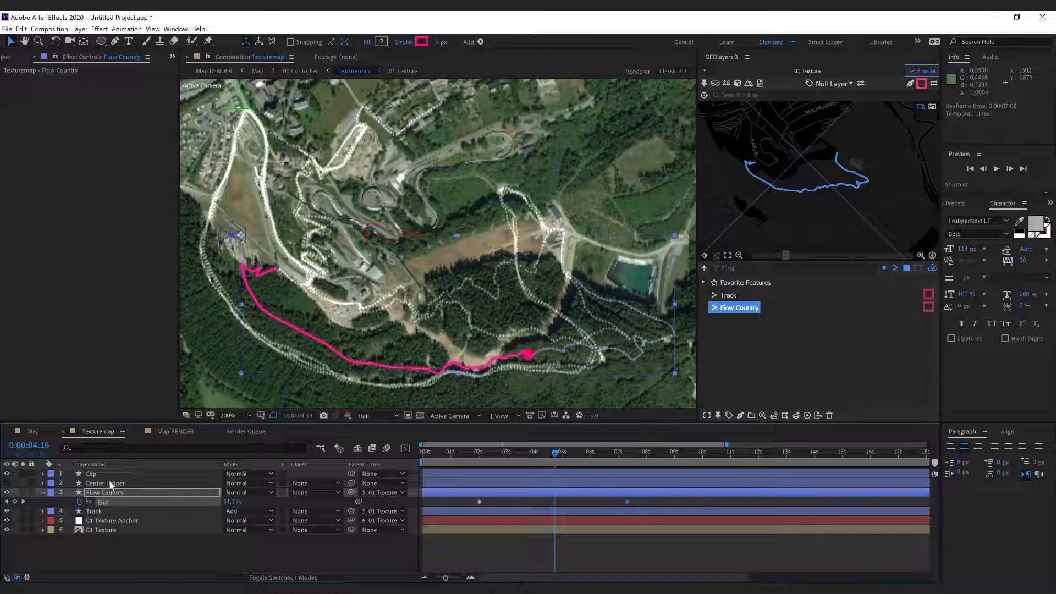
{"action": "left_click", "coordinate": [628, 501]}
{"action": "left_click_drag", "start_coordinate": [538, 454], "coordinate": [535, 460]}
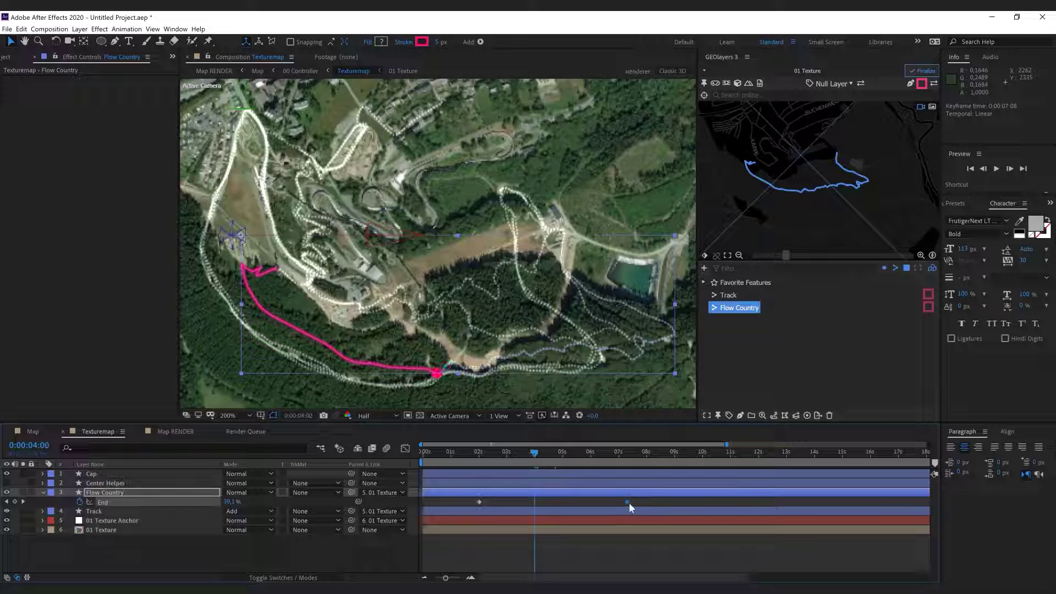
{"action": "left_click_drag", "start_coordinate": [629, 502], "coordinate": [455, 514]}
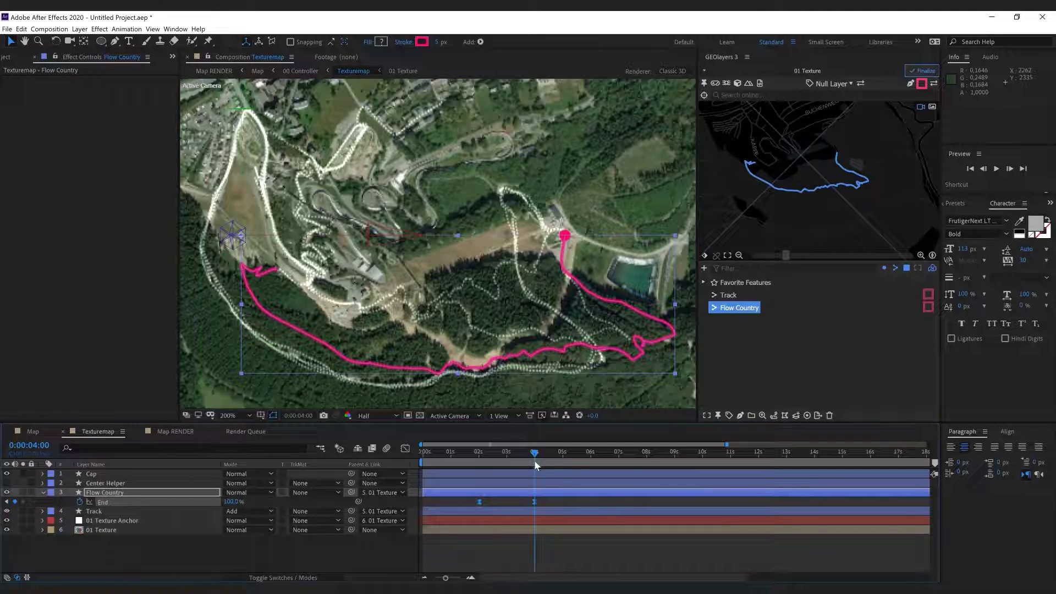
{"action": "left_click_drag", "start_coordinate": [524, 461], "coordinate": [493, 456]}
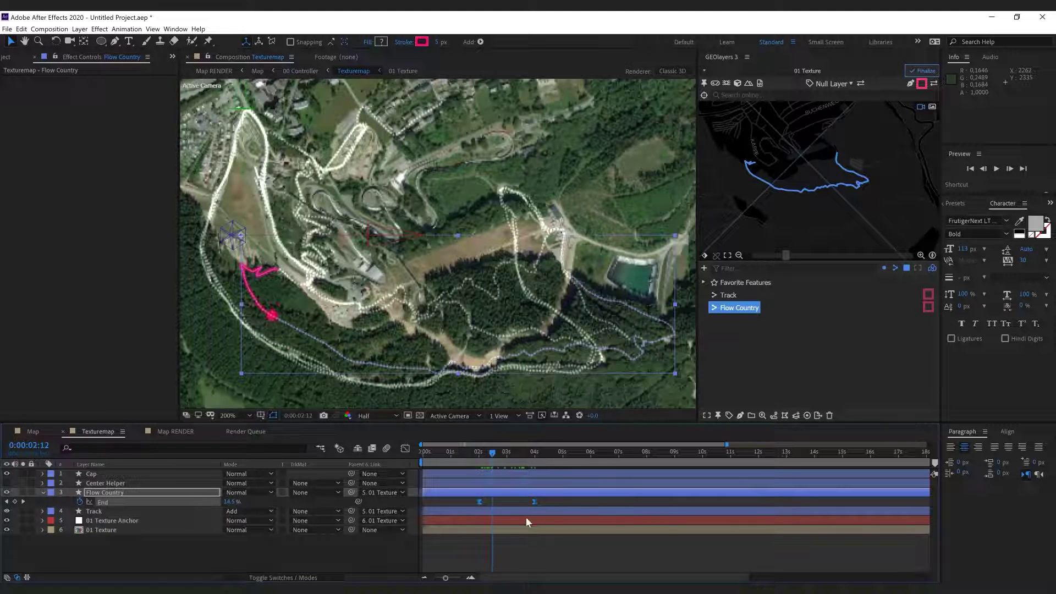
Duplicate the Cap dot as Cap 2 and pin it to the map at the trail start.
{"action": "left_click", "coordinate": [93, 474]}
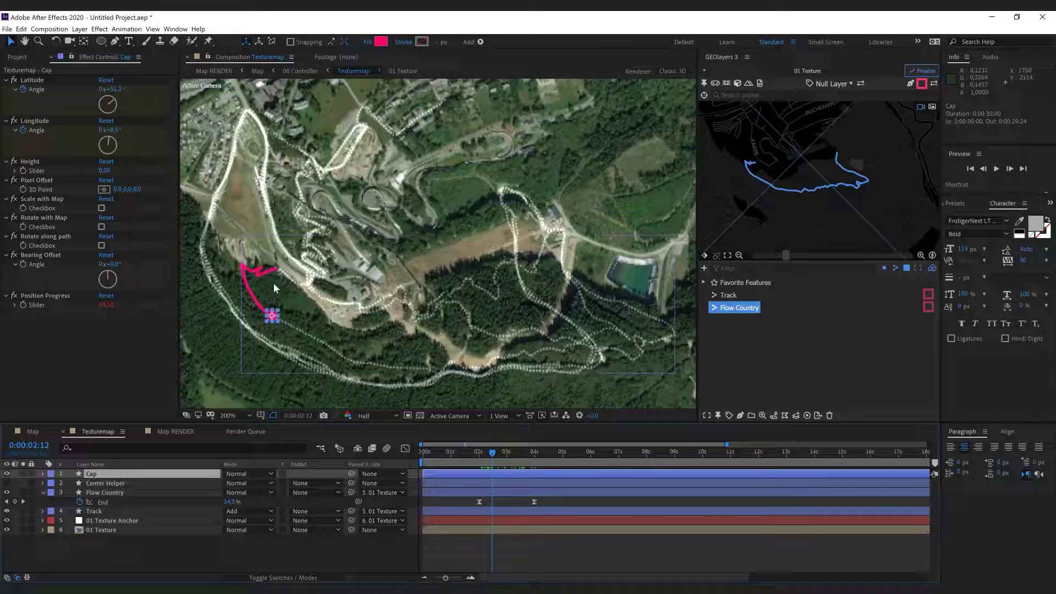
{"action": "key", "text": "ctrl+d"}
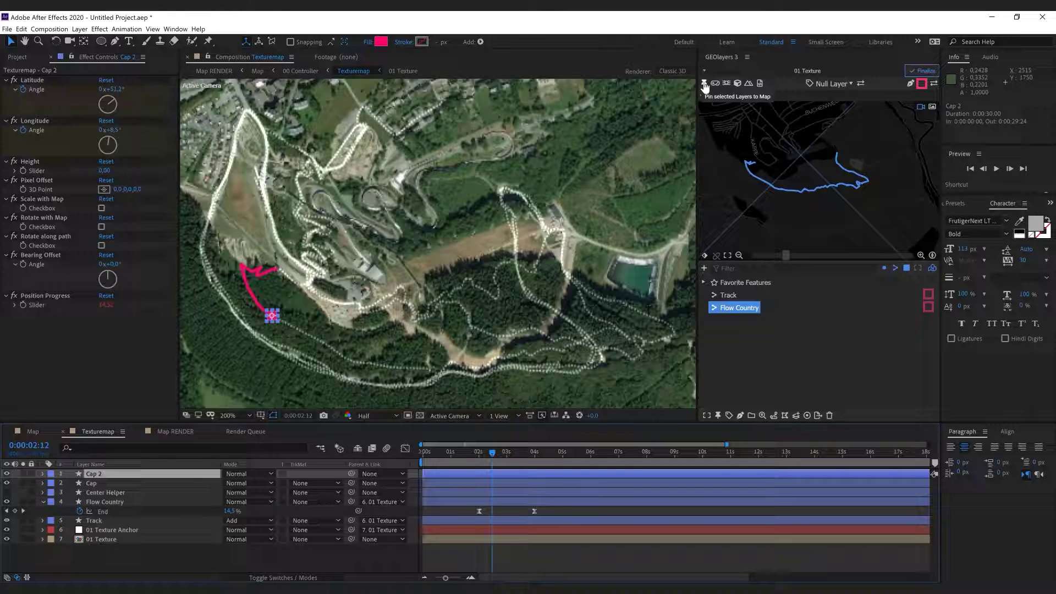
{"action": "left_click", "coordinate": [706, 84]}
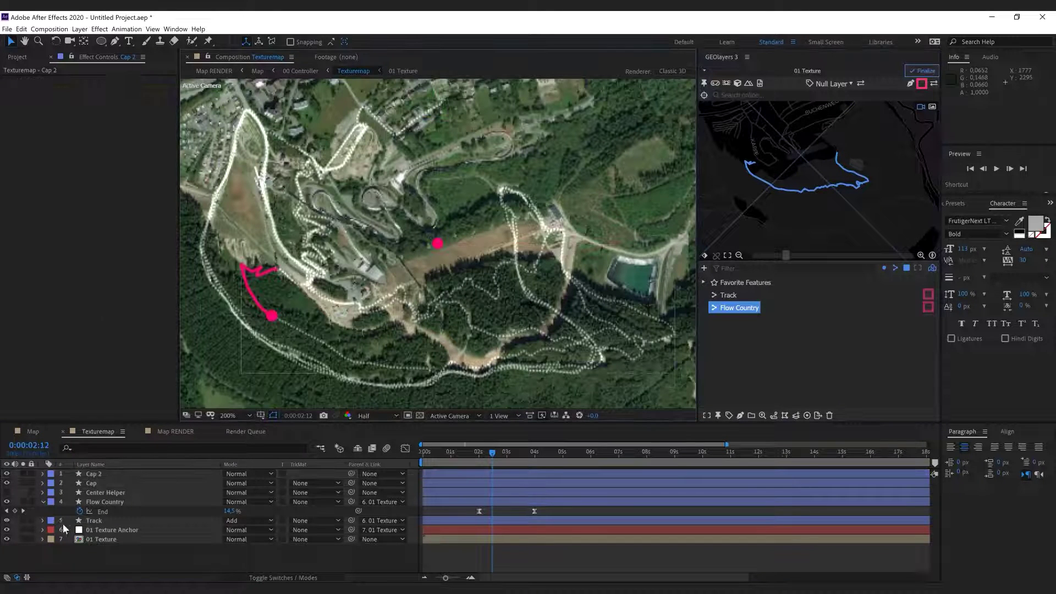
{"action": "left_click", "coordinate": [106, 473]}
{"action": "mouse_move", "coordinate": [437, 243]}
{"action": "left_mouse_down"}
{"action": "mouse_move", "coordinate": [338, 245]}
{"action": "mouse_move", "coordinate": [280, 274]}
{"action": "left_mouse_up"}
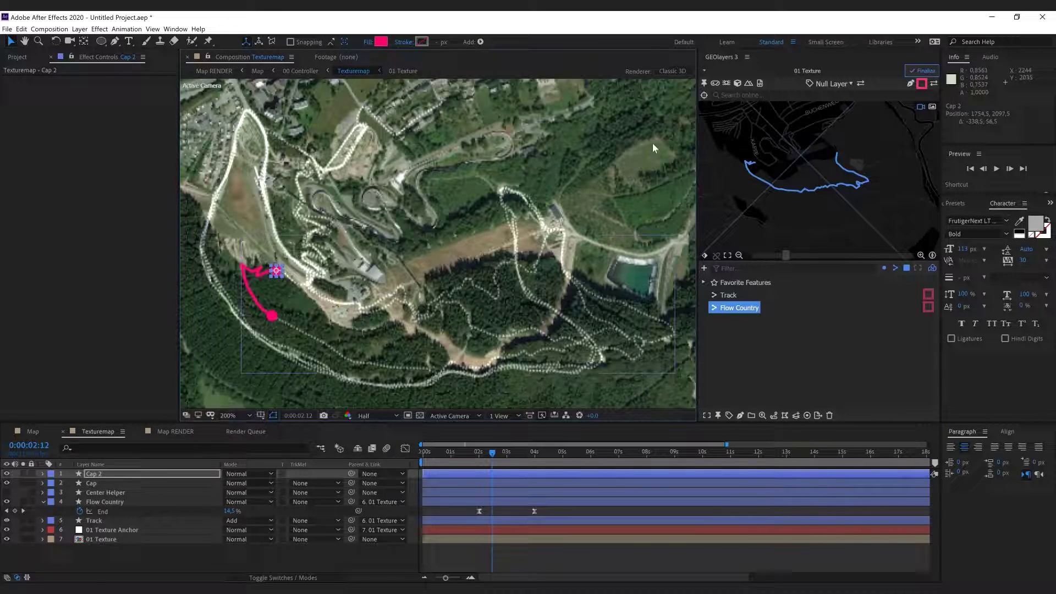
{"action": "left_click", "coordinate": [703, 85]}
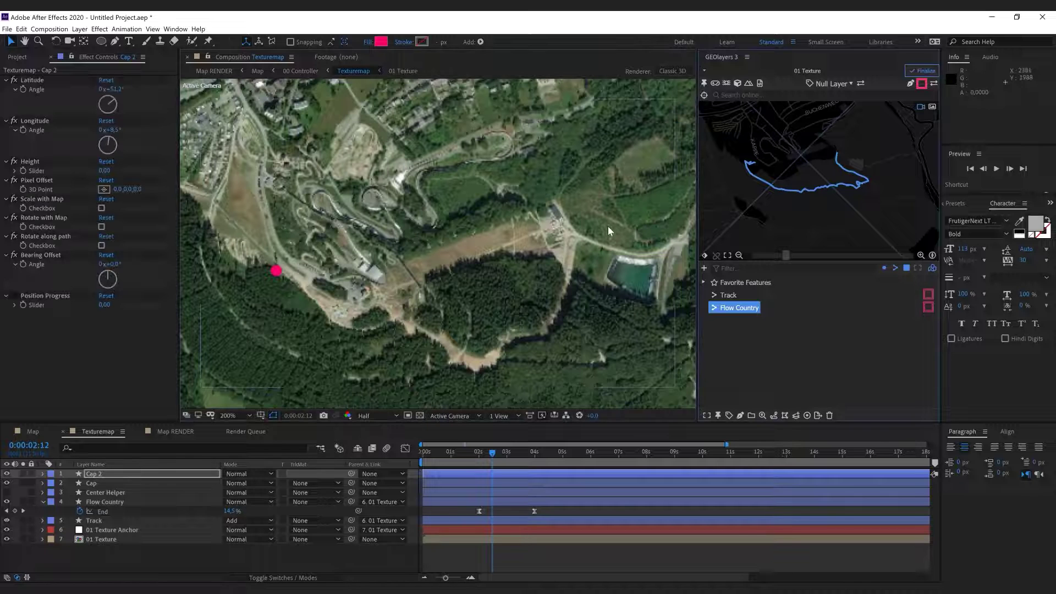
Preview the trail growing with both dots and switch to the 3D Map composition.
{"action": "left_click_drag", "start_coordinate": [538, 454], "coordinate": [518, 454]}
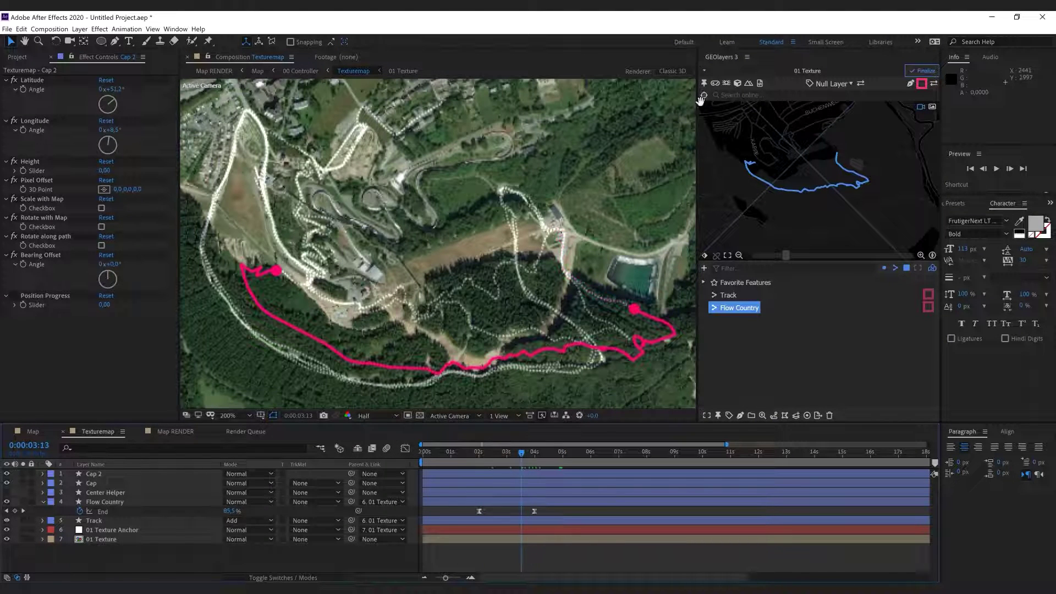
{"action": "left_click", "coordinate": [704, 73]}
{"action": "left_click", "coordinate": [759, 91]}
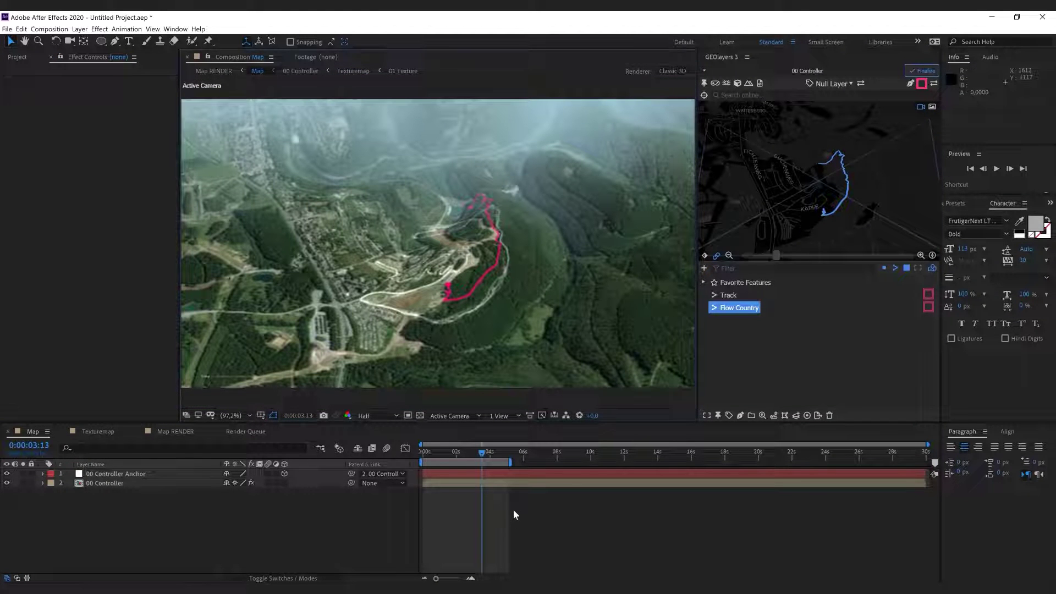
Paste the 00 Controller's camera keyframes at the 10 second mark.
{"action": "left_click_drag", "start_coordinate": [440, 452], "coordinate": [414, 459]}
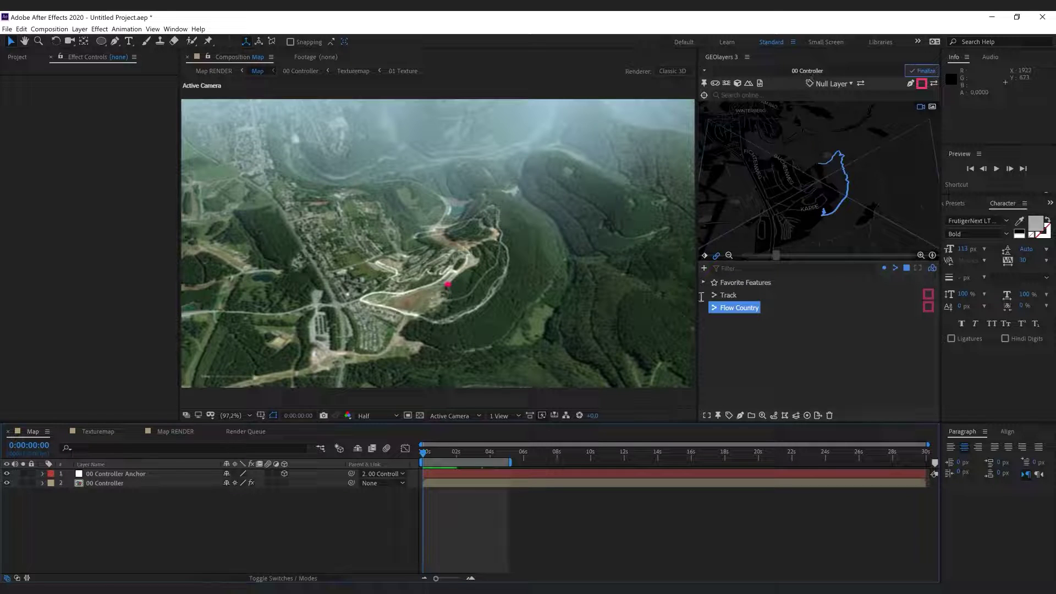
{"action": "left_click", "coordinate": [706, 257]}
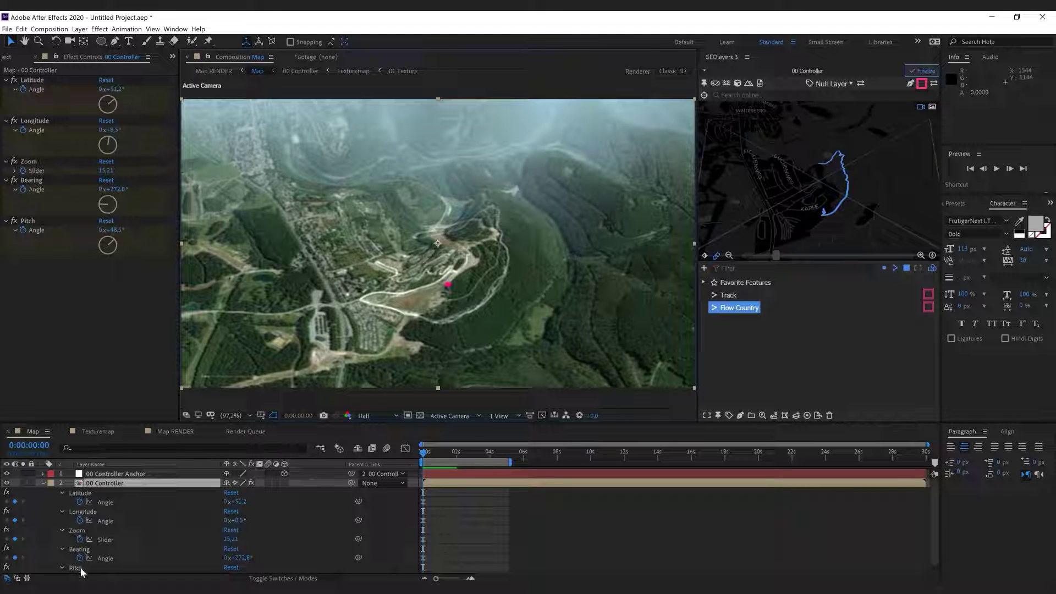
{"action": "left_click_drag", "start_coordinate": [469, 454], "coordinate": [591, 459]}
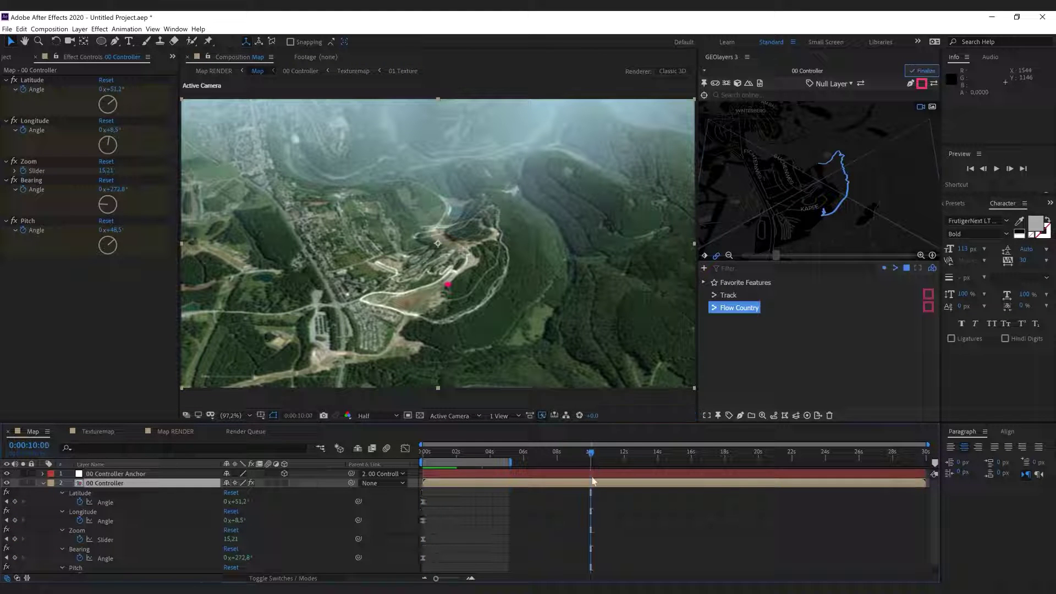
{"action": "key", "text": "ctrl+v"}
Delete the starting Latitude, Longitude and Zoom keyframes and swing the map to bearing 207.2°, pitch 50°.
{"action": "left_click_drag", "start_coordinate": [432, 497], "coordinate": [417, 547]}
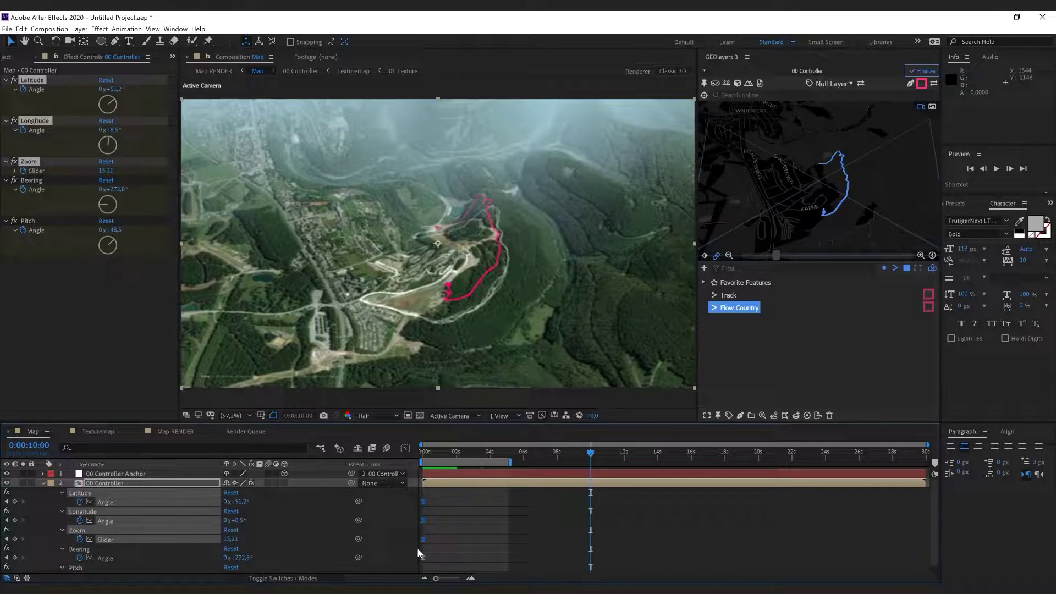
{"action": "key", "text": "Delete"}
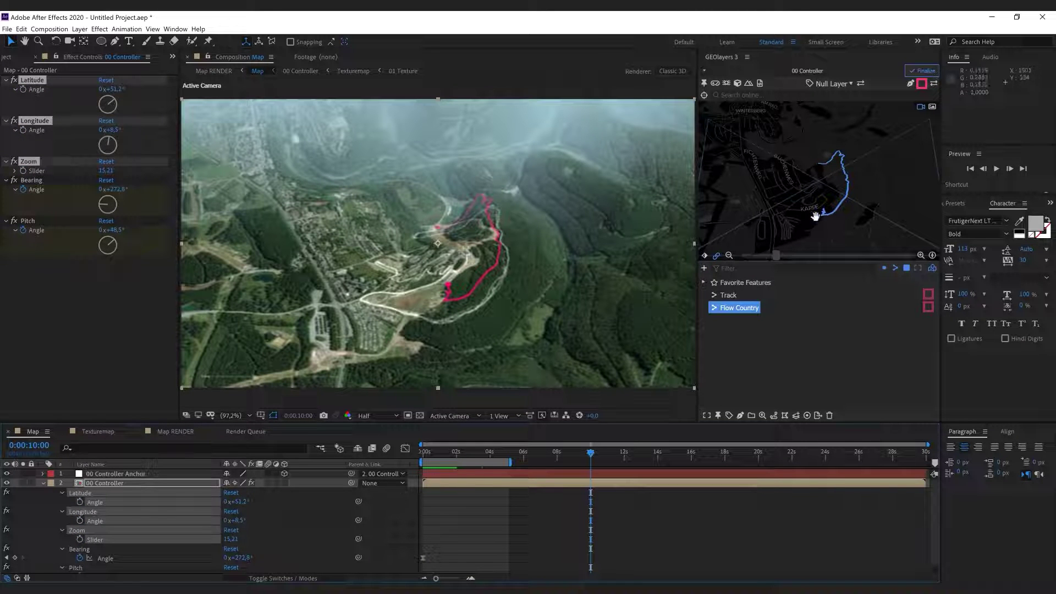
{"action": "left_click_drag", "start_coordinate": [755, 234], "coordinate": [796, 237]}
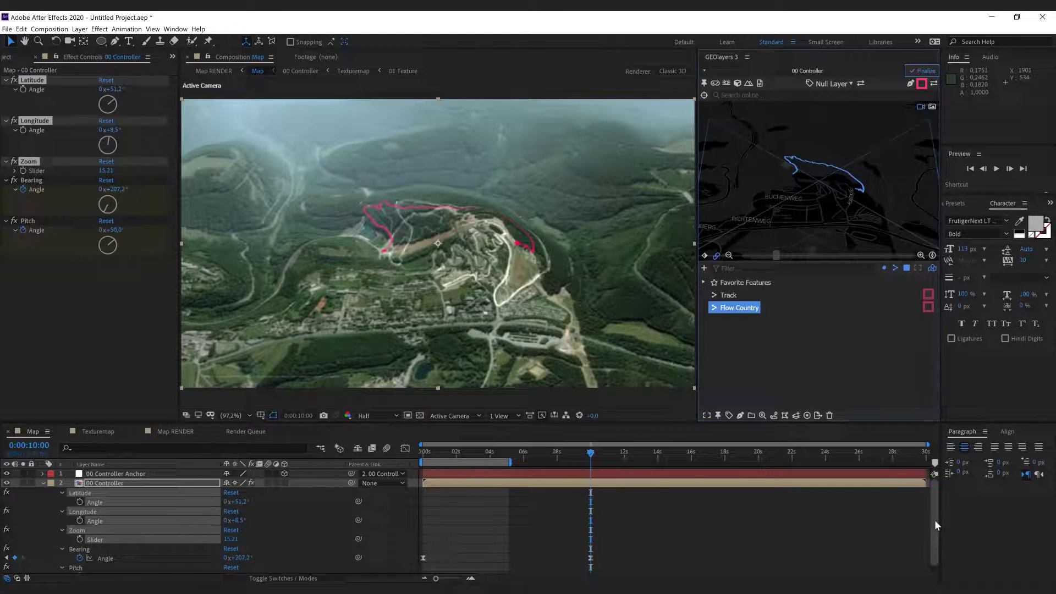
{"action": "scroll", "coordinate": [935, 520], "scroll_direction": "down", "scroll_amount": 1}
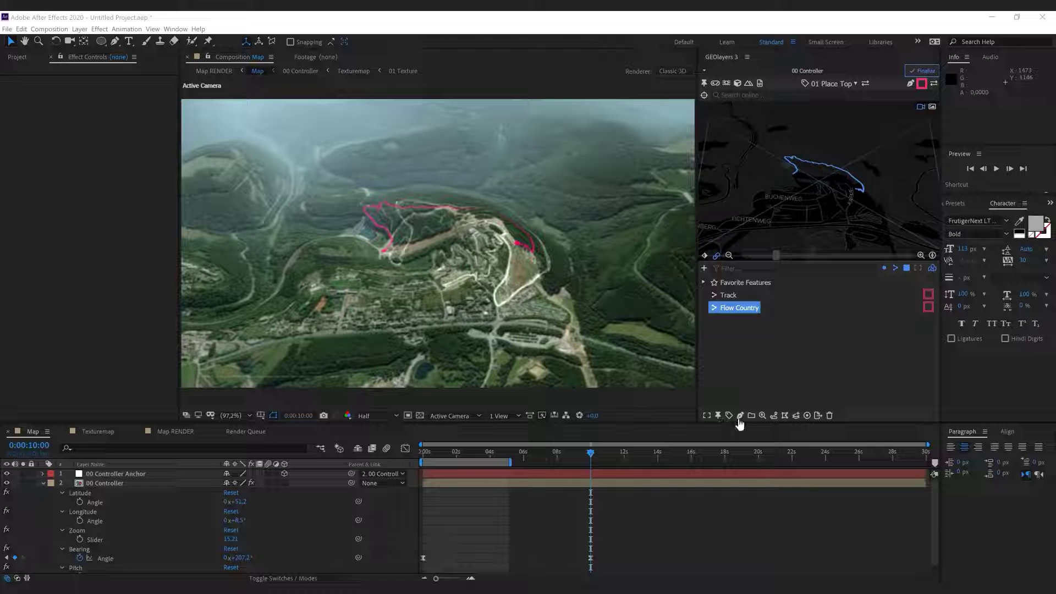
Open the Flow Country feature settings and place the Center Label Position on the trail.
{"action": "left_click", "coordinate": [763, 417]}
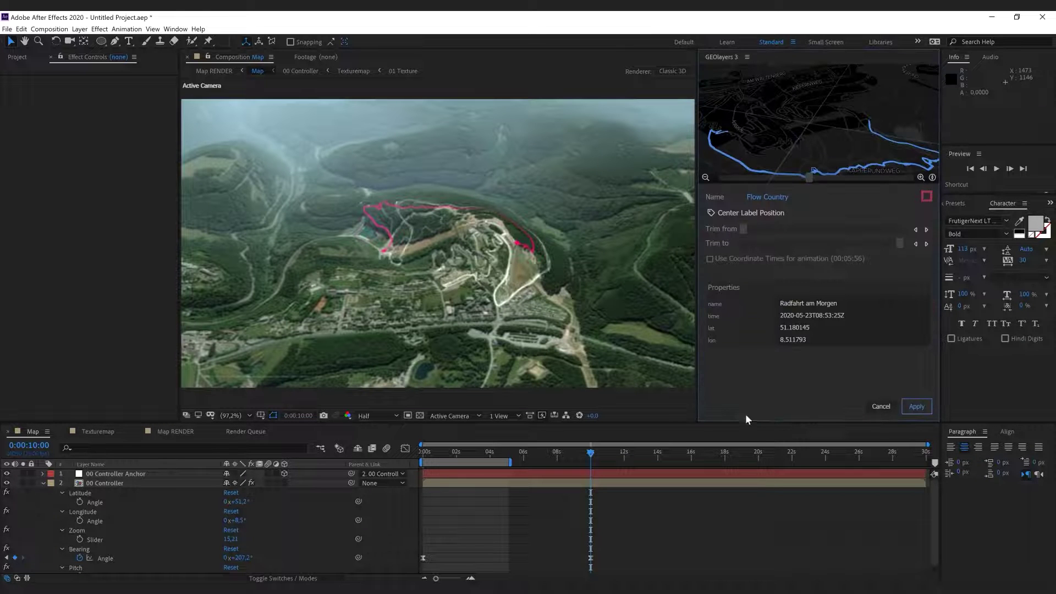
{"action": "left_click_drag", "start_coordinate": [823, 140], "coordinate": [845, 107]}
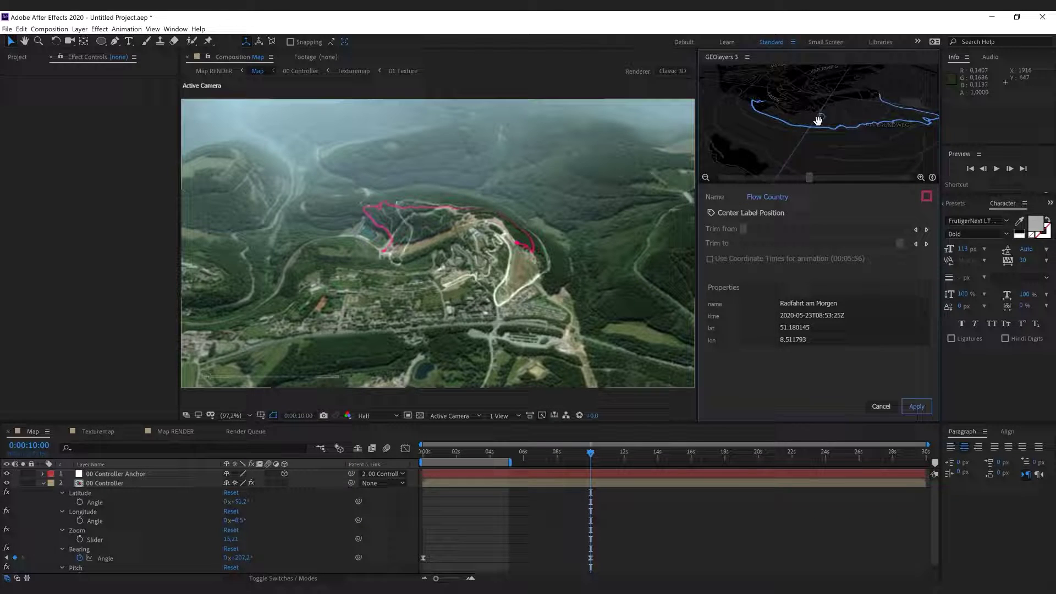
{"action": "left_click", "coordinate": [823, 150]}
{"action": "scroll", "coordinate": [866, 147], "scroll_direction": "up", "scroll_amount": 3}
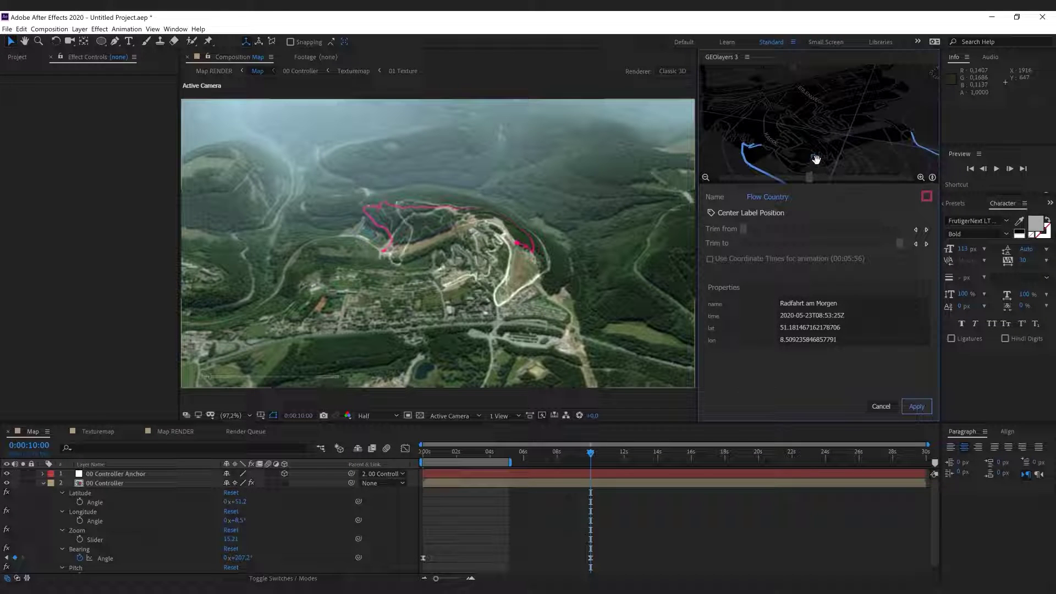
{"action": "left_click", "coordinate": [764, 146]}
Zoom in to fine-tune the label position, apply it, and add a Flow Country label.
{"action": "left_click", "coordinate": [921, 177]}
{"action": "left_click", "coordinate": [921, 177]}
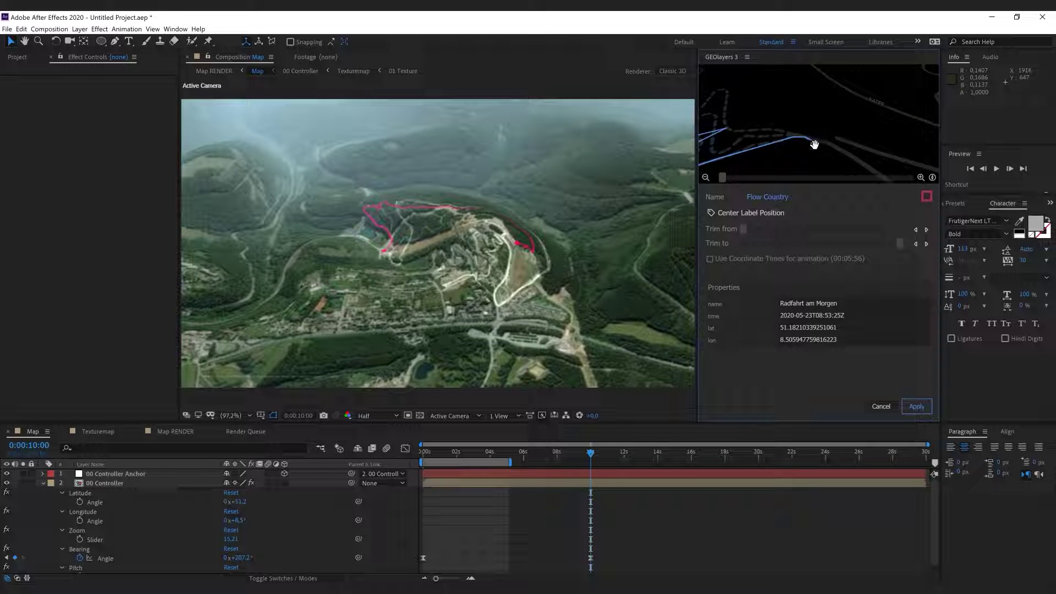
{"action": "left_click", "coordinate": [811, 141]}
{"action": "left_click", "coordinate": [917, 407]}
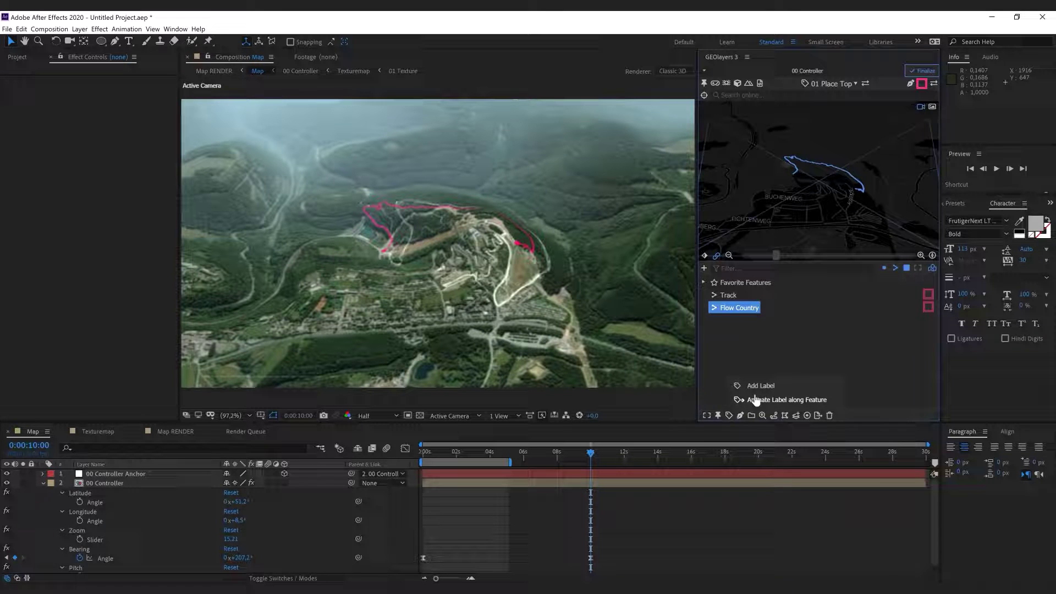
{"action": "left_click", "coordinate": [729, 415]}
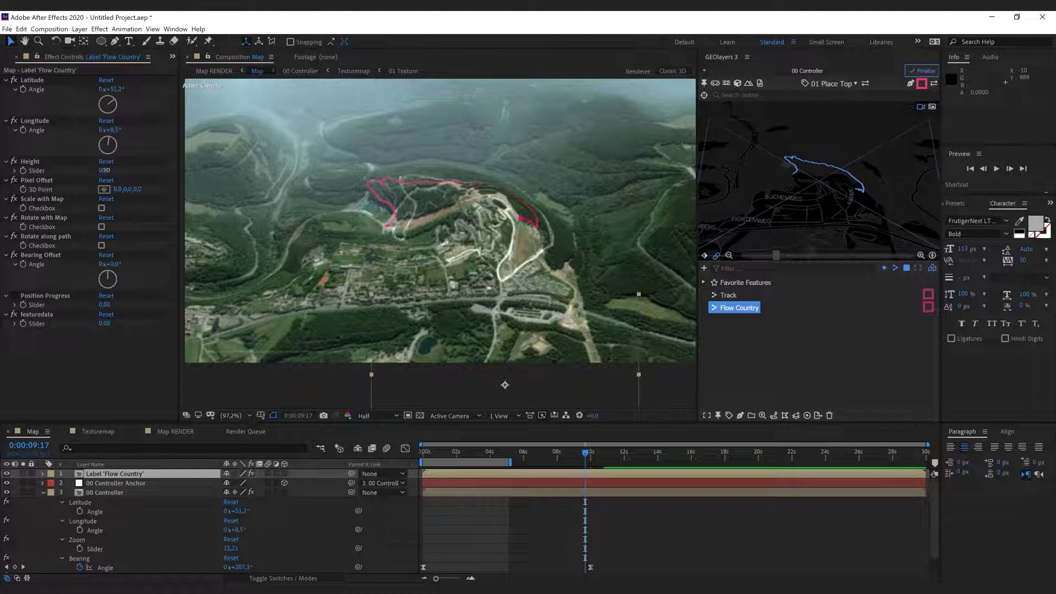
Scrub the Label 'Flow Country' Height slider up to 975.
{"action": "left_click_drag", "start_coordinate": [108, 172], "coordinate": [604, 187]}
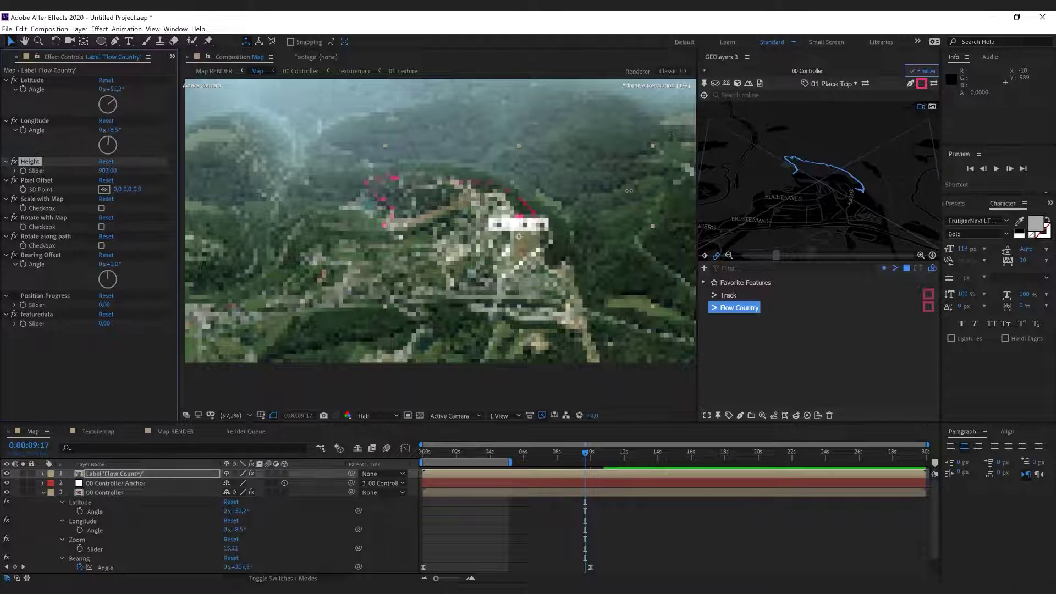
{"action": "left_click_drag", "start_coordinate": [604, 187], "coordinate": [652, 194]}
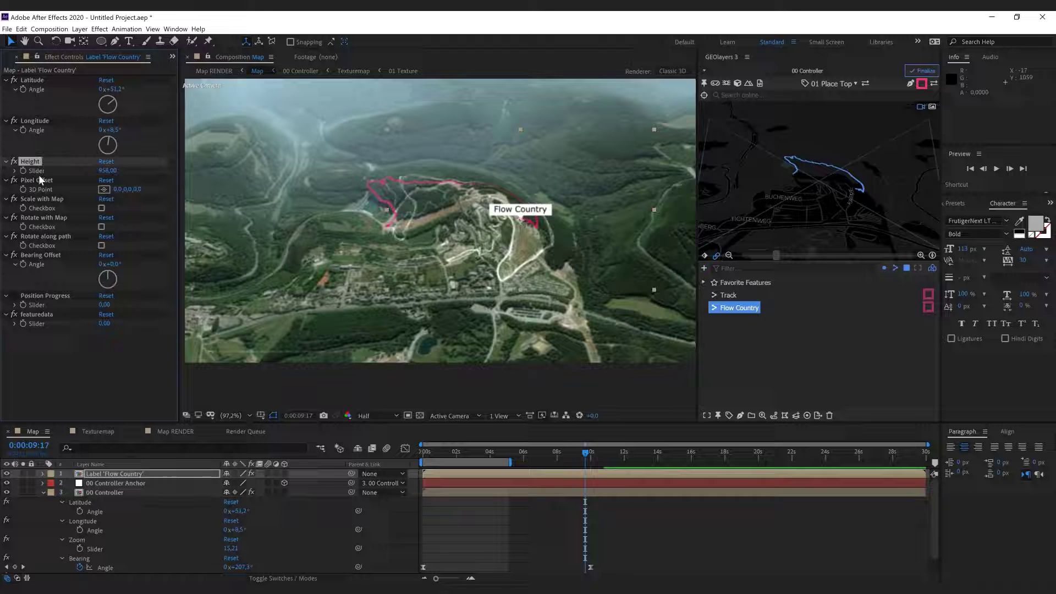
{"action": "left_click_drag", "start_coordinate": [108, 170], "coordinate": [123, 171]}
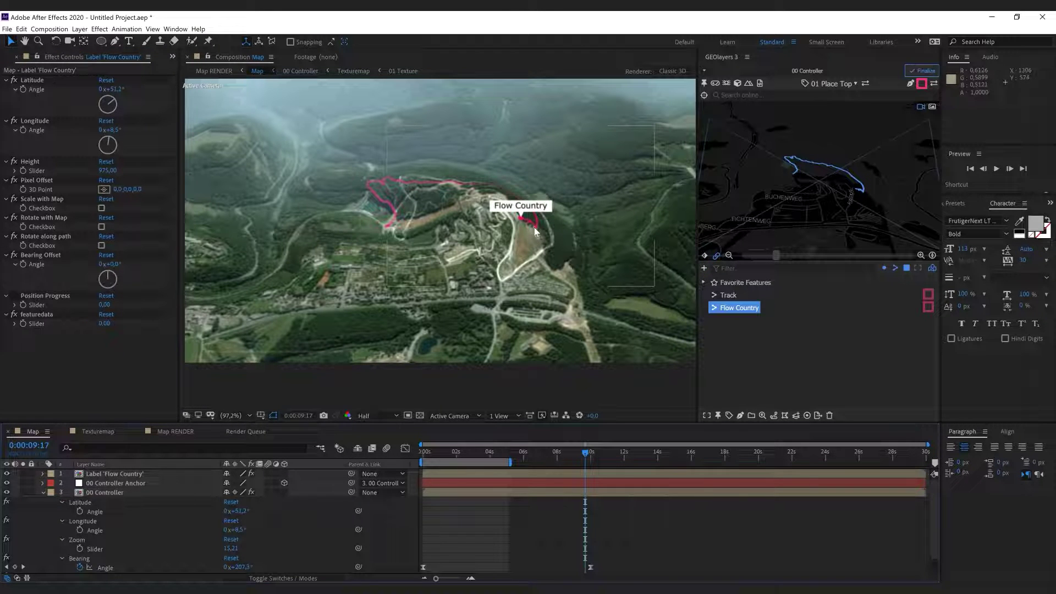
Find the Tritone effect in Effects & Presets and apply it to the Flow Country label layer.
{"action": "left_click", "coordinate": [957, 203]}
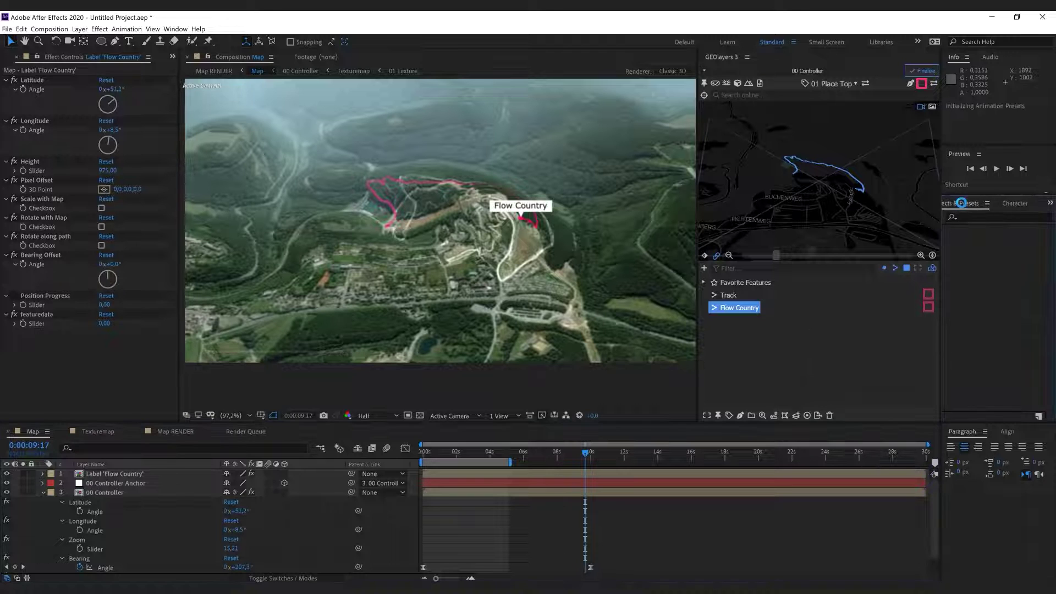
{"action": "left_click", "coordinate": [981, 217]}
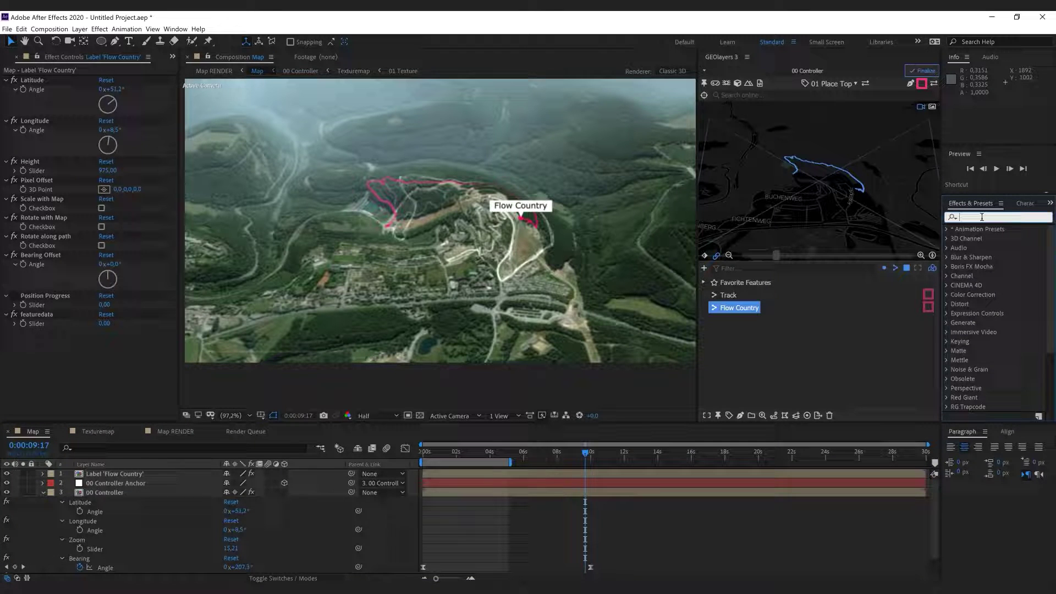
{"action": "type", "text": "tri"}
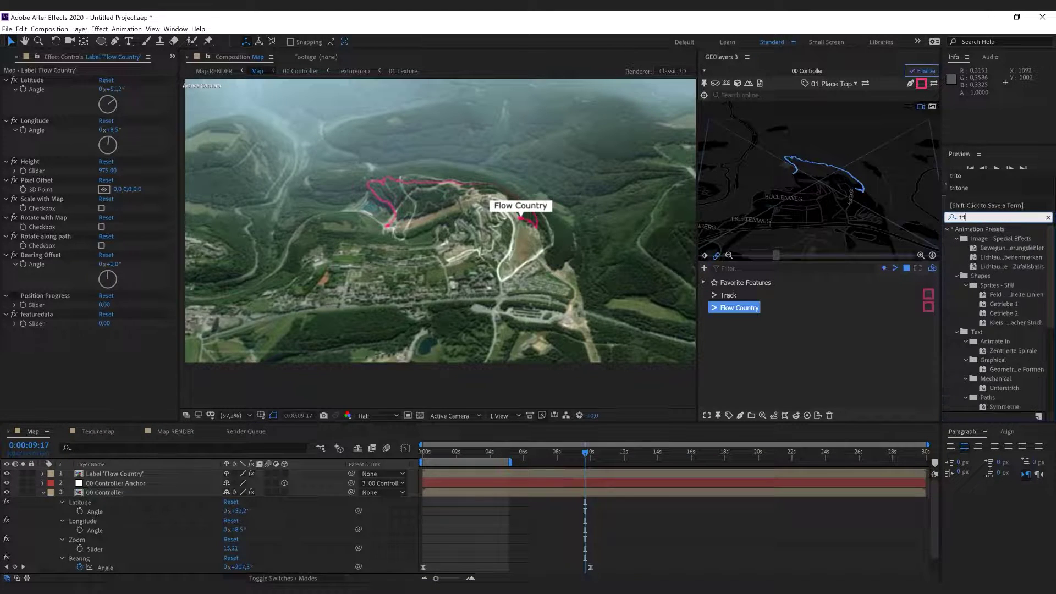
{"action": "type", "text": "t"}
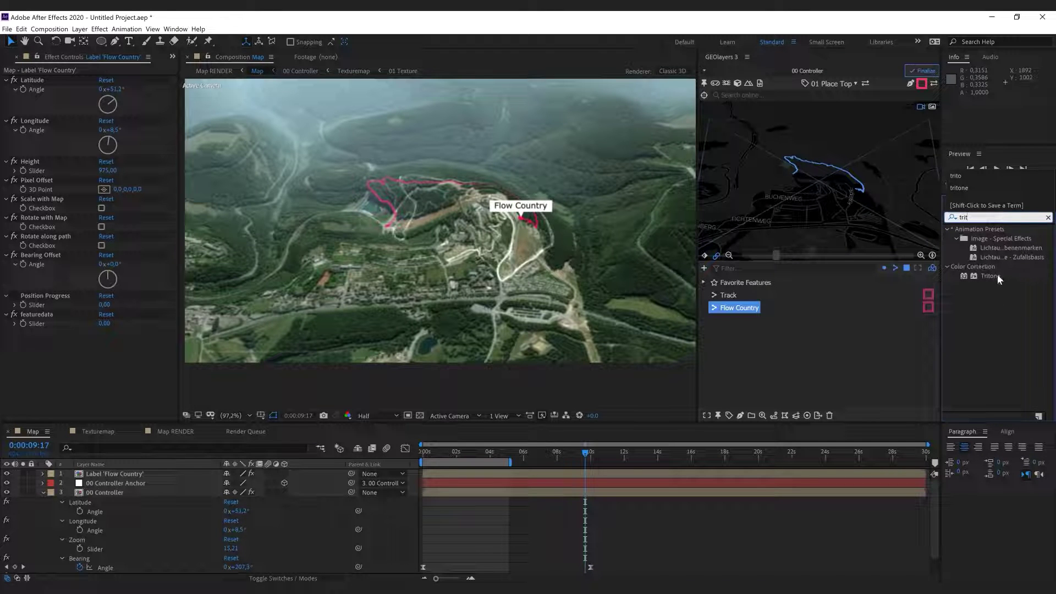
{"action": "left_click_drag", "start_coordinate": [997, 274], "coordinate": [101, 348]}
{"action": "scroll", "coordinate": [355, 225], "scroll_direction": "up", "scroll_amount": 2}
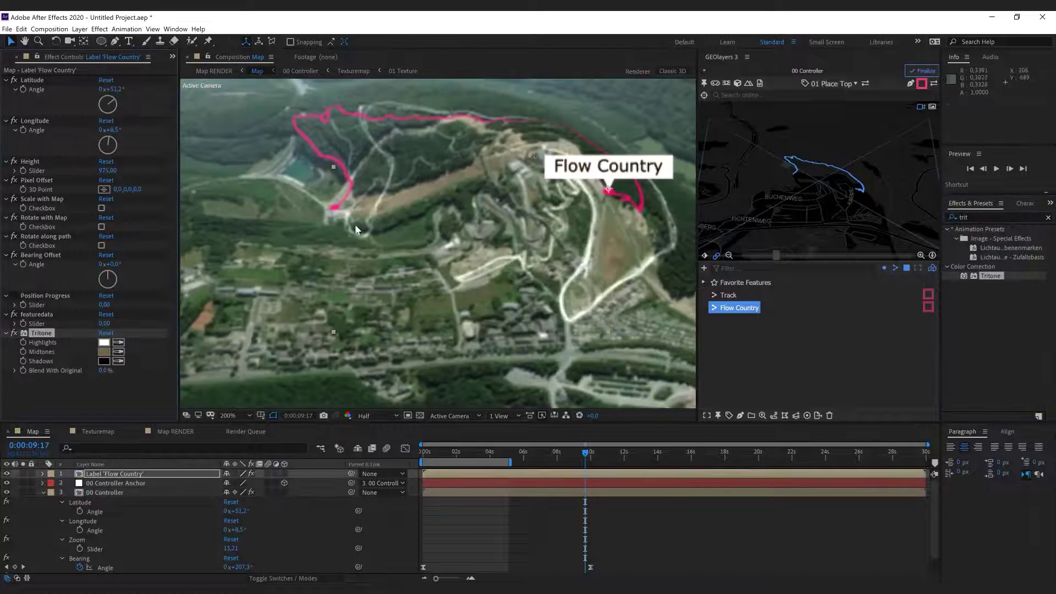
{"action": "left_click_drag", "start_coordinate": [355, 225], "coordinate": [275, 257]}
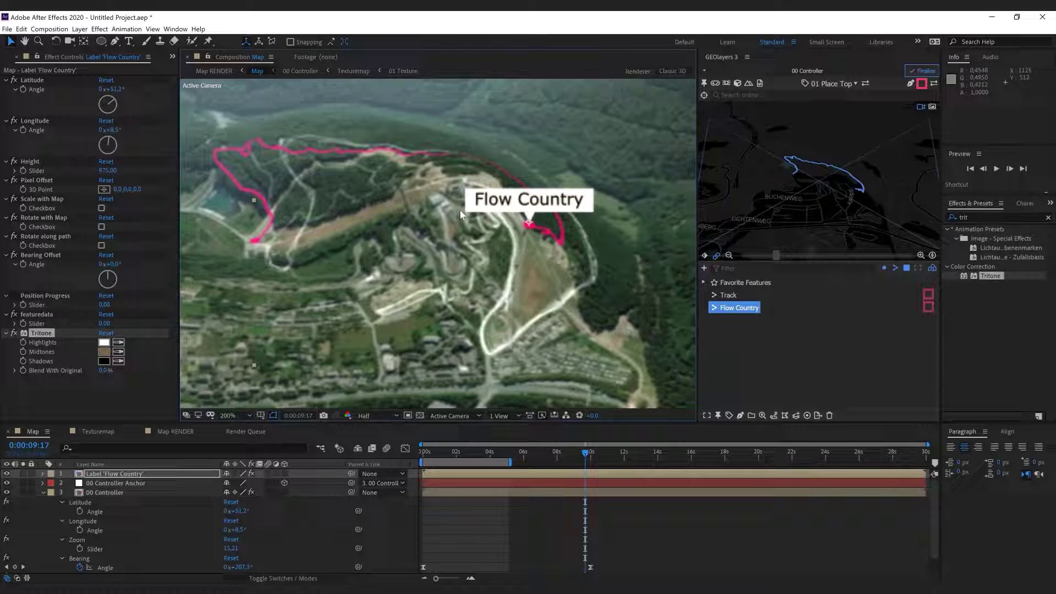
Set Tritone Highlights to the trail's pink and Shadows to white.
{"action": "left_click", "coordinate": [118, 345]}
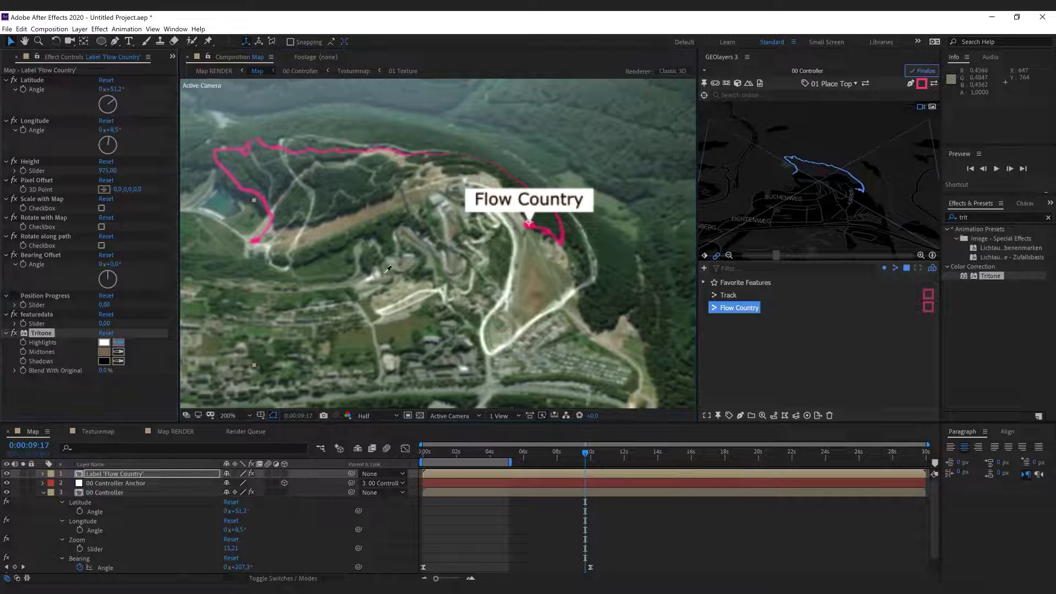
{"action": "left_click", "coordinate": [255, 241]}
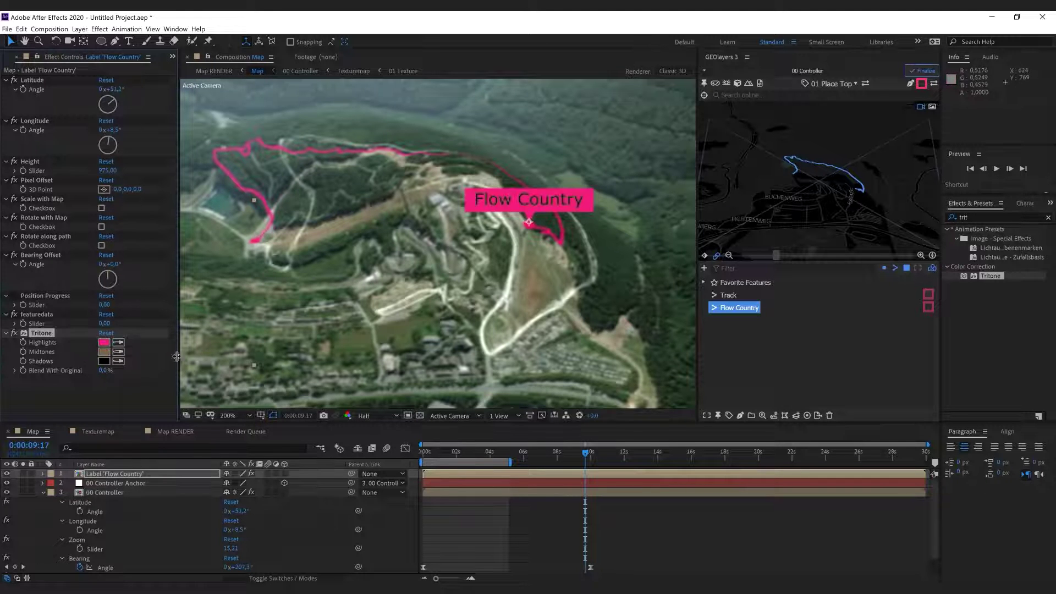
{"action": "left_click", "coordinate": [105, 360]}
{"action": "left_click", "coordinate": [586, 206]}
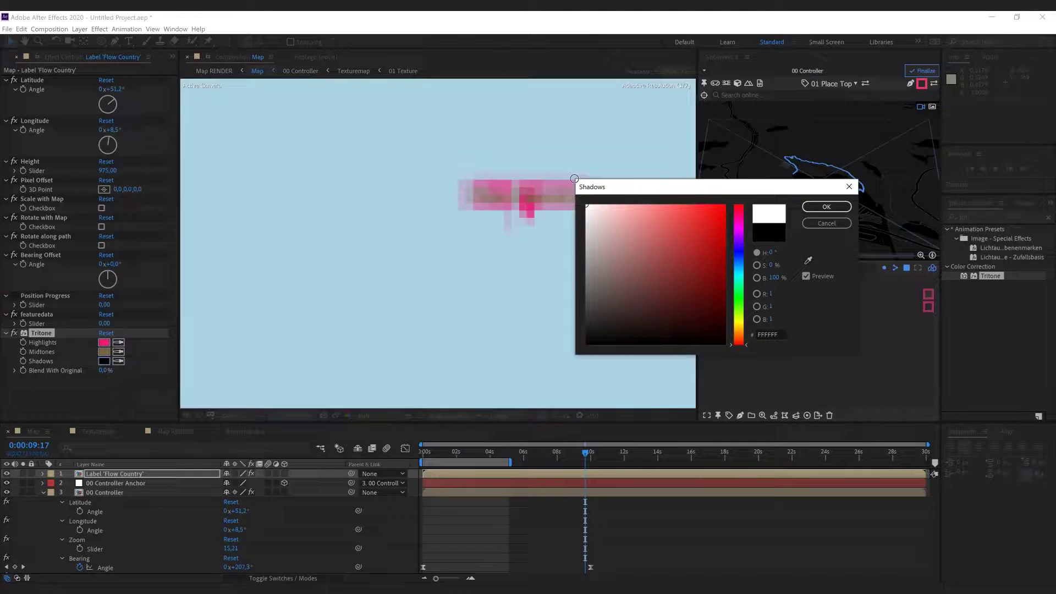
{"action": "left_click", "coordinate": [826, 207]}
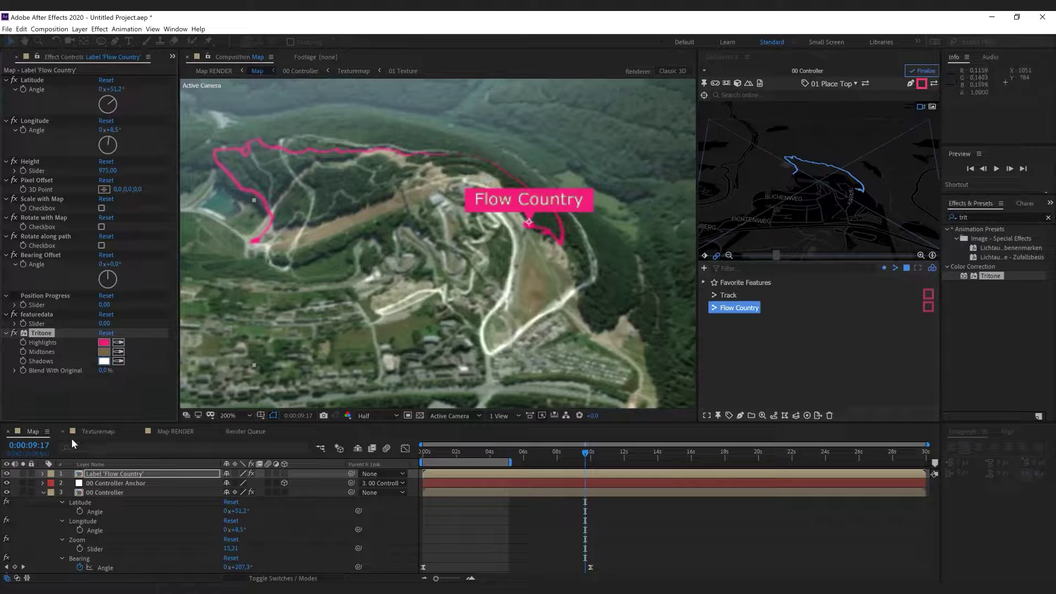
Set Tritone Midtones to a light pink.
{"action": "left_click", "coordinate": [104, 352]}
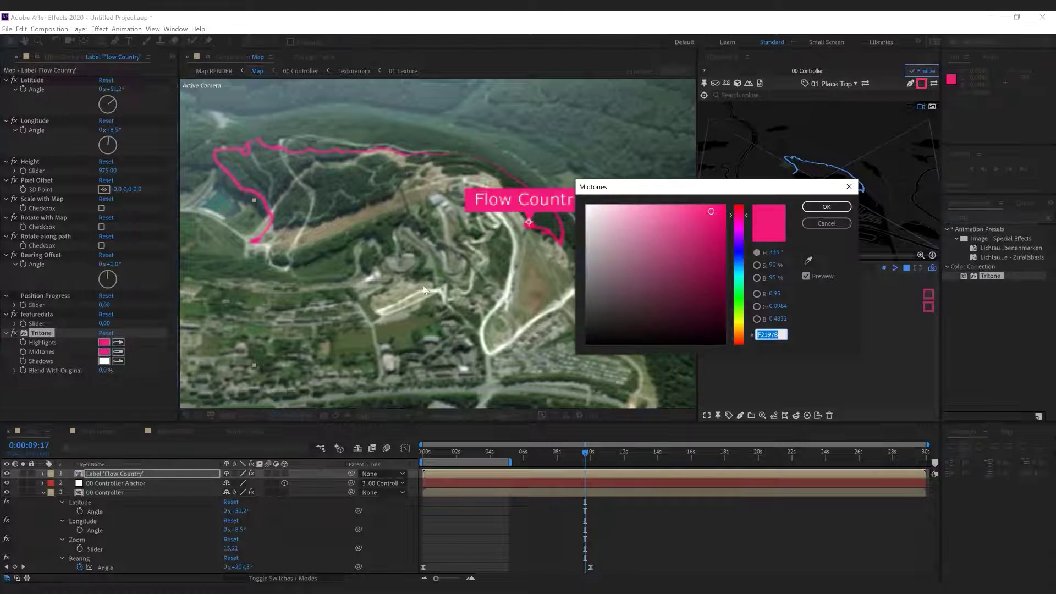
{"action": "left_click_drag", "start_coordinate": [712, 211], "coordinate": [656, 211]}
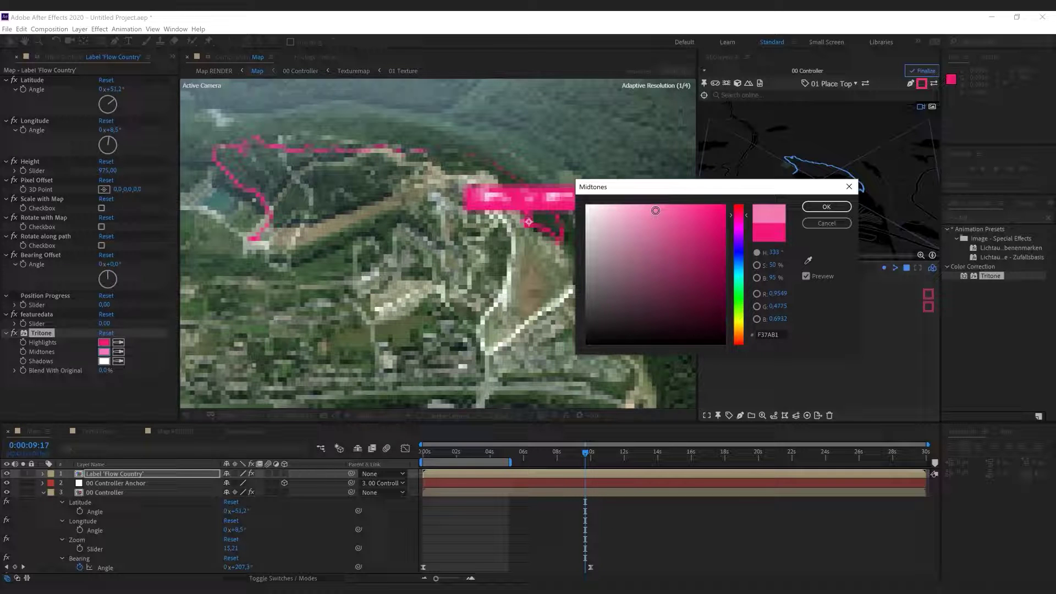
{"action": "left_click", "coordinate": [827, 206]}
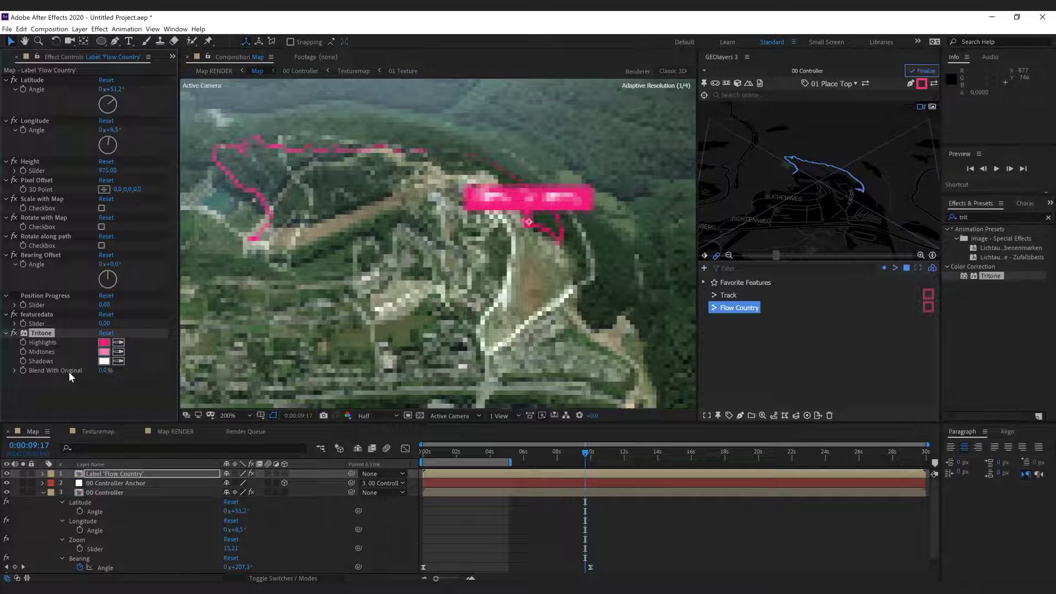
{"action": "left_click", "coordinate": [96, 408]}
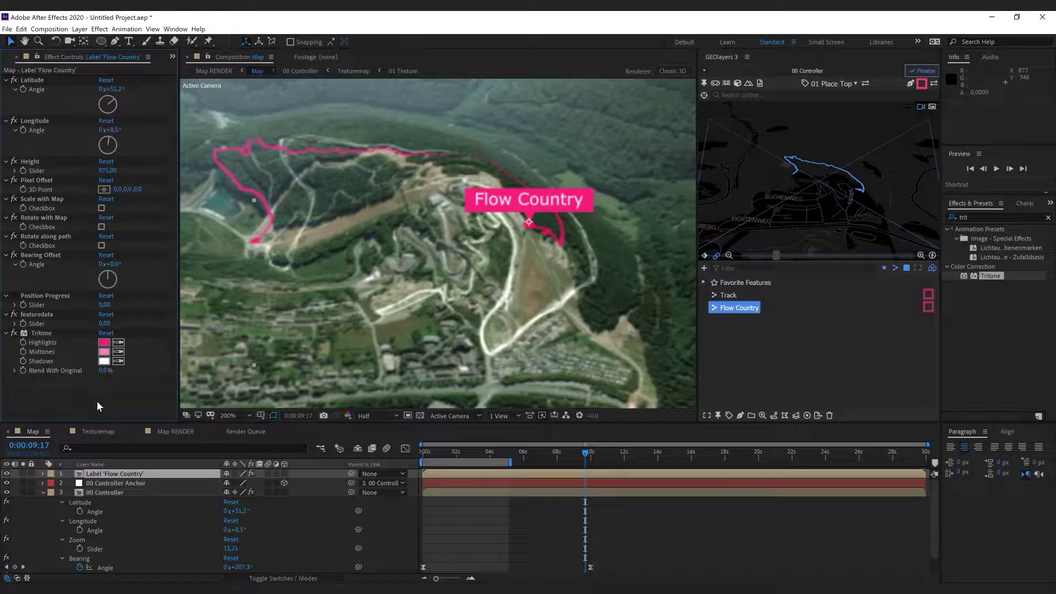